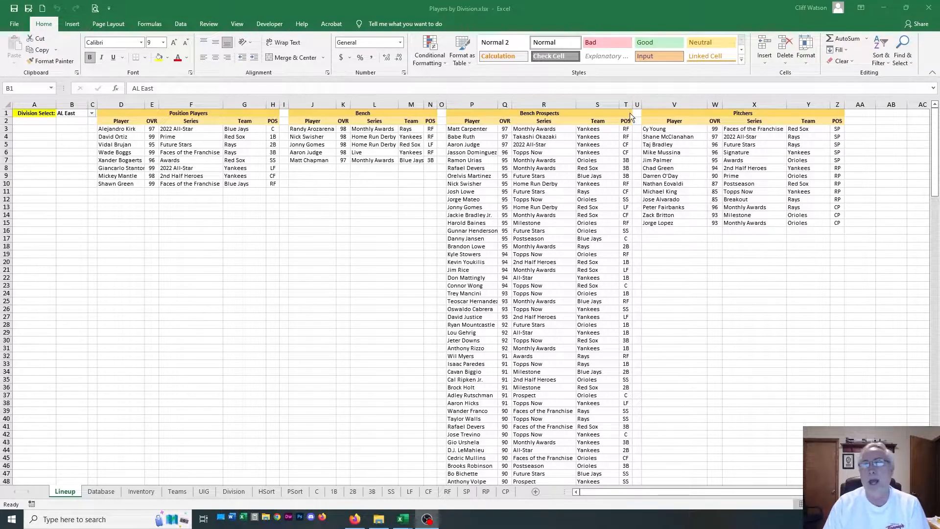
Review columns A through L of the Database sheet in the Lineup & Depth Chart workbook, and return to the Players by Division workbook
{"action": "left_click_drag", "start_coordinate": [939, 23], "coordinate": [0, 10]}
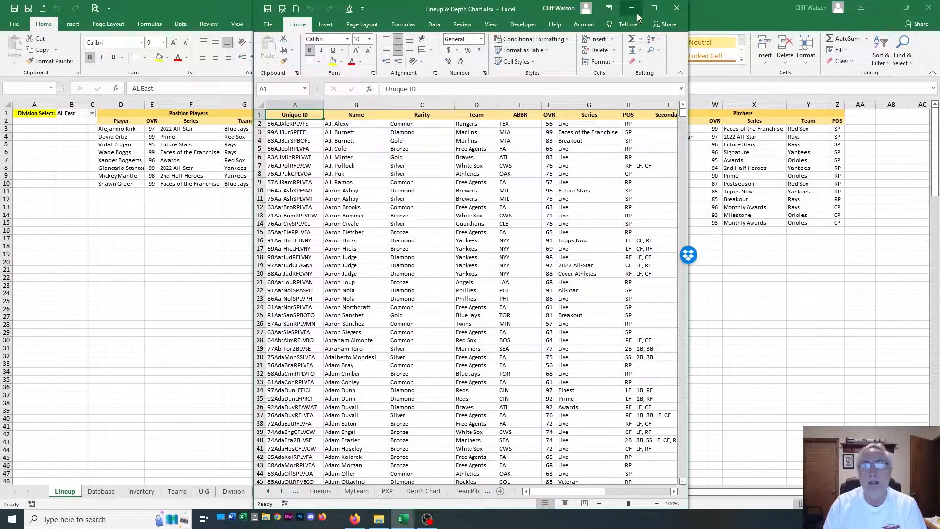
{"action": "left_click", "coordinate": [653, 8]}
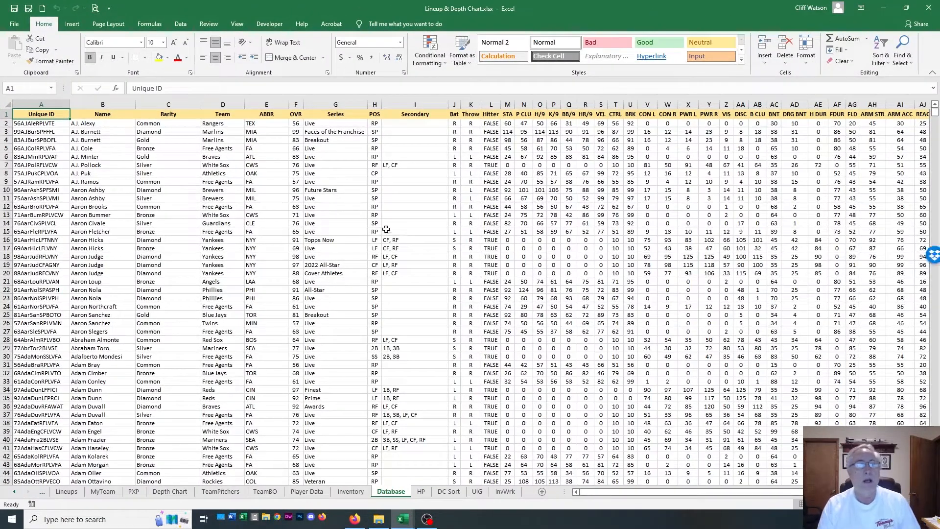
{"action": "left_click_drag", "start_coordinate": [41, 114], "coordinate": [491, 470]}
{"action": "scroll", "coordinate": [581, 380], "scroll_direction": "up", "scroll_amount": 2}
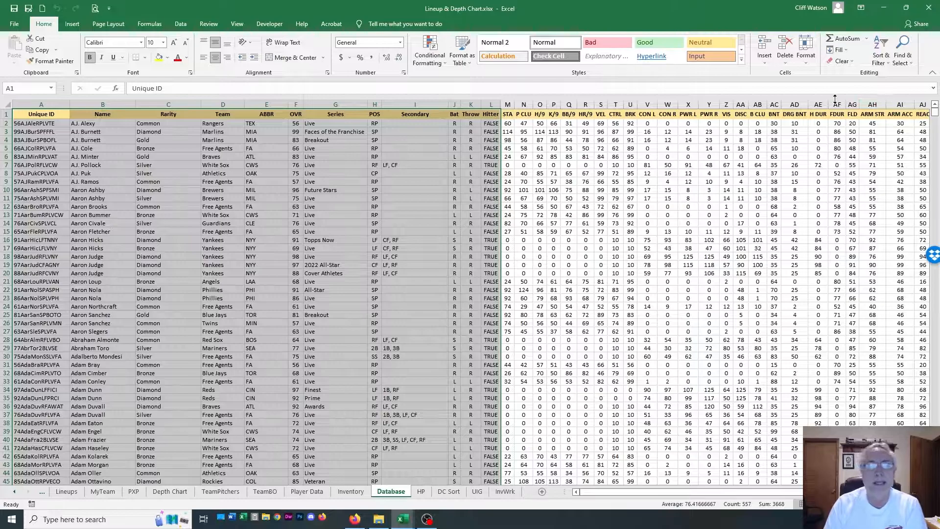
{"action": "left_click", "coordinate": [155, 181]}
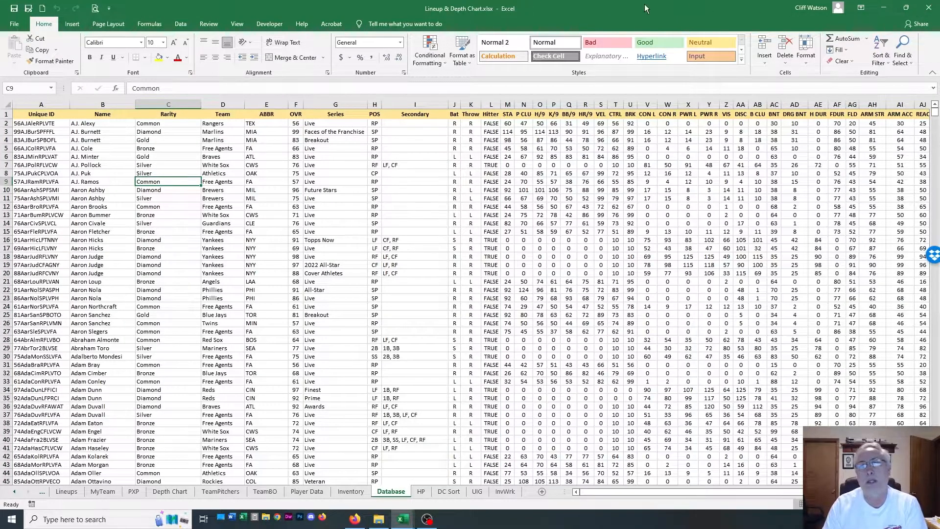
{"action": "left_click_drag", "start_coordinate": [604, 7], "coordinate": [637, 18]}
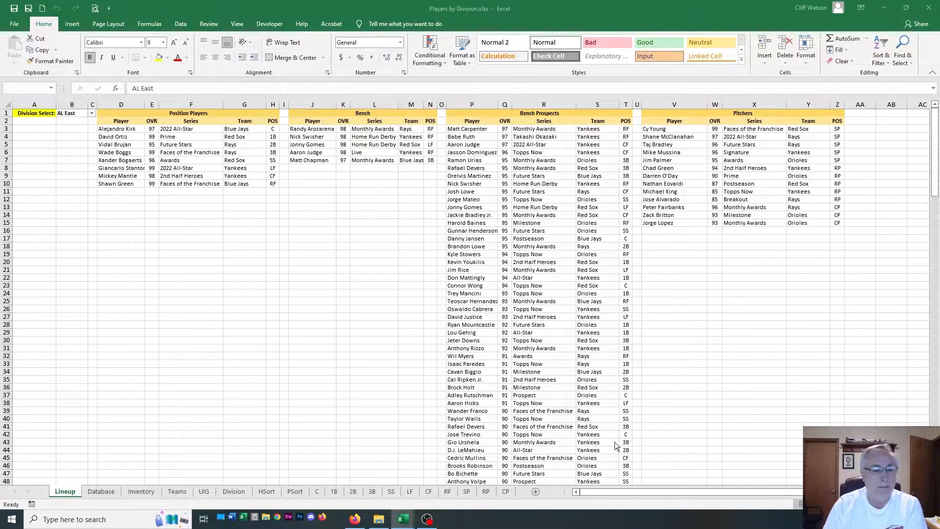
Examine the Inventory sheet and the Database sheet's Division column, including the row 5 player listed under Free Agents
{"action": "left_click", "coordinate": [141, 492]}
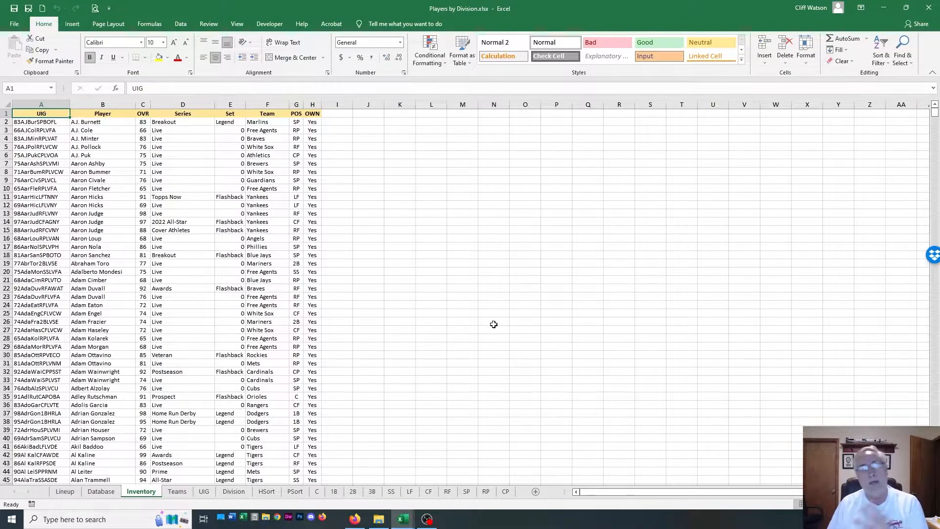
{"action": "left_click", "coordinate": [101, 491]}
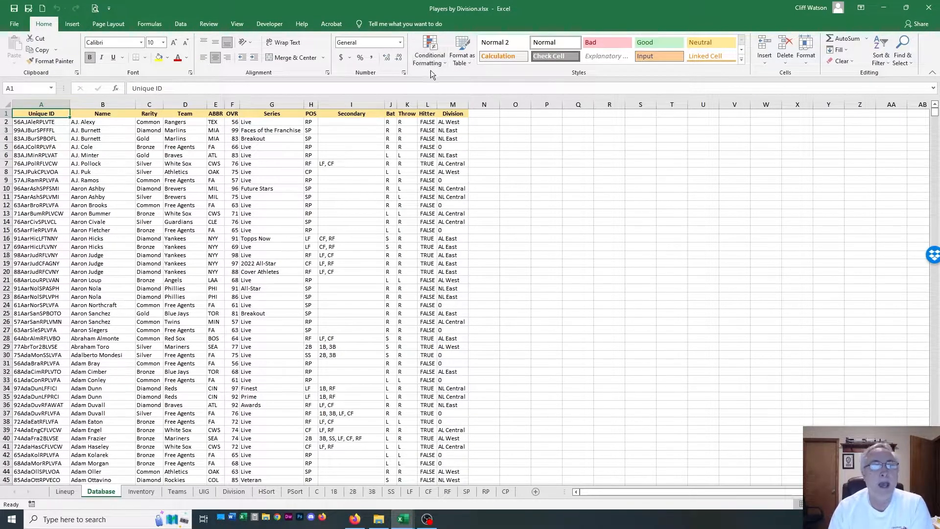
{"action": "left_click", "coordinate": [456, 104]}
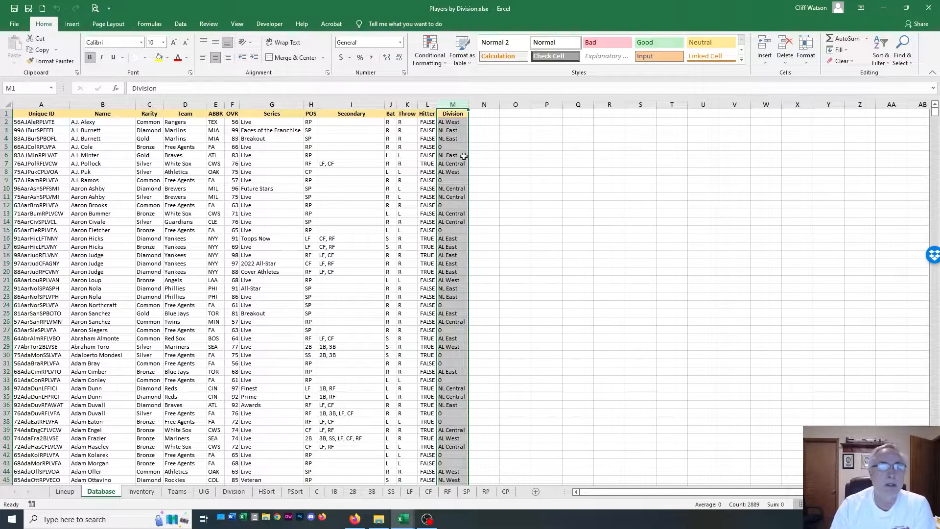
{"action": "left_click", "coordinate": [9, 146]}
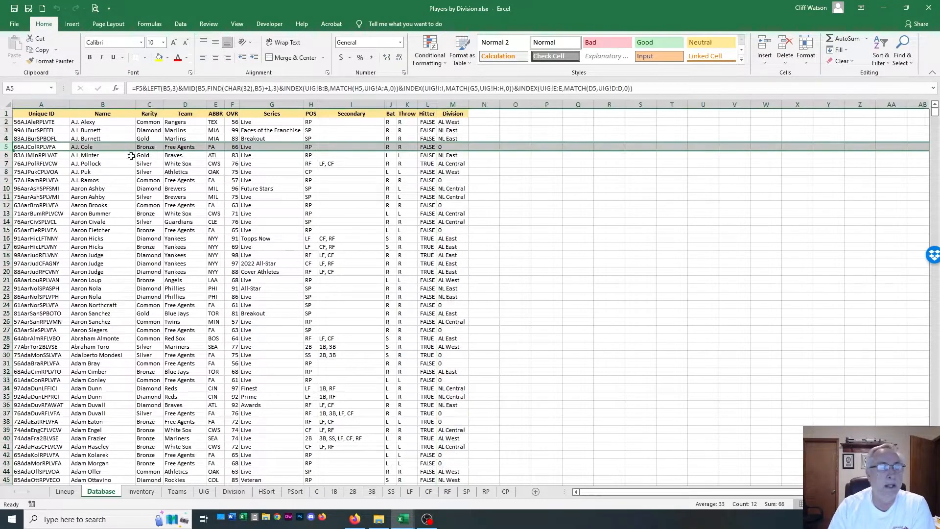
{"action": "left_click", "coordinate": [189, 148]}
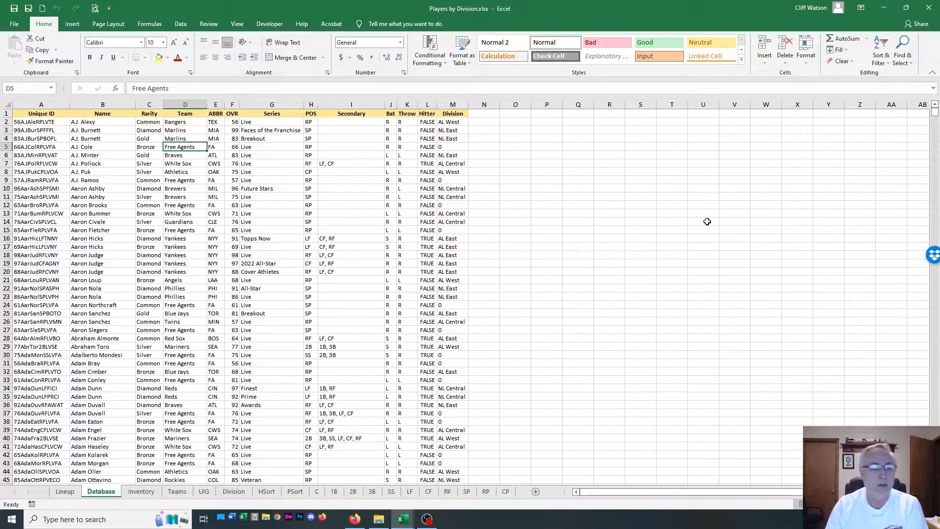
Set the Division Select value on the Lineup sheet to NL Central
{"action": "left_click", "coordinate": [55, 494]}
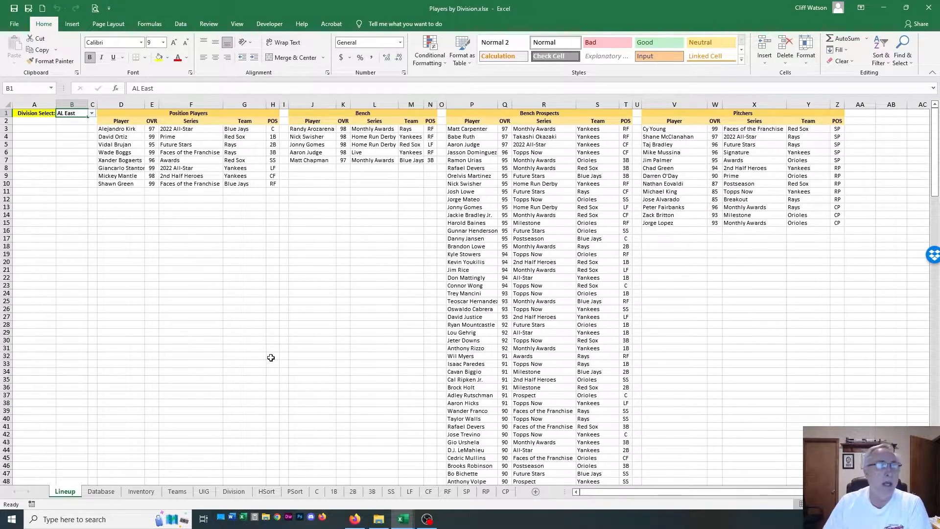
{"action": "left_click", "coordinate": [73, 103]}
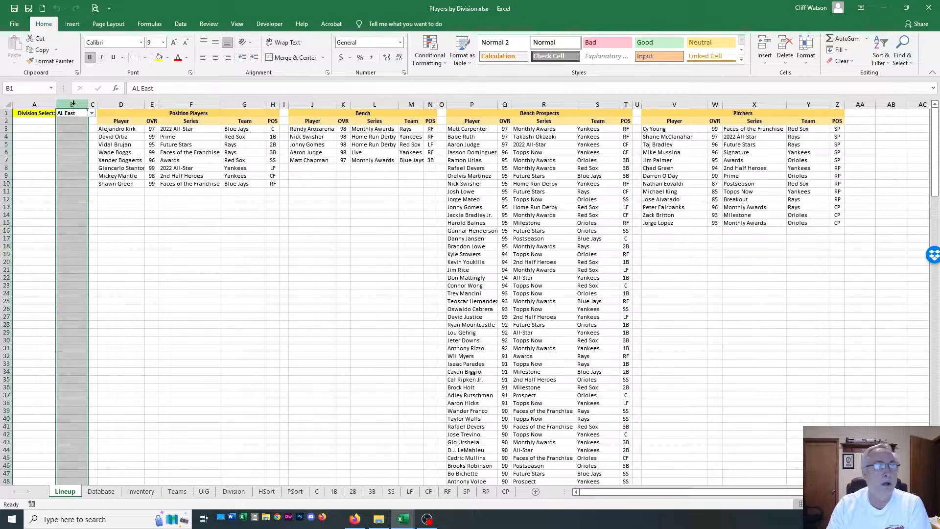
{"action": "left_click", "coordinate": [91, 113]}
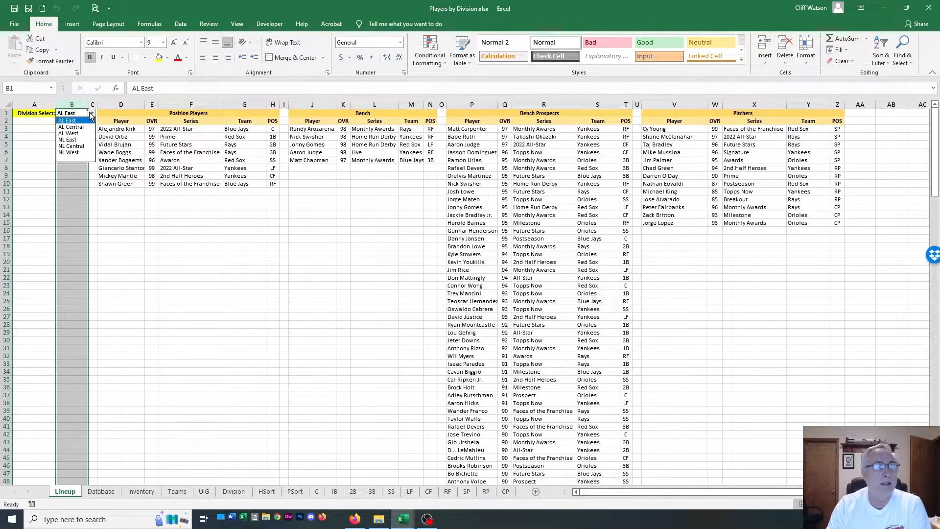
{"action": "left_click", "coordinate": [80, 146]}
{"action": "left_click", "coordinate": [123, 386]}
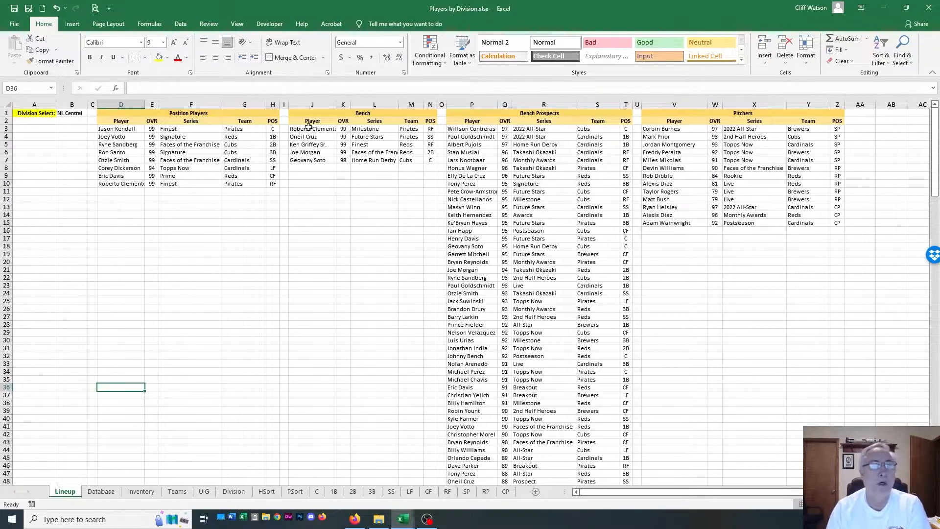
Auto-fit the width of the Player column in the Bench section and look over the Bench Prospects Player column
{"action": "double_click", "coordinate": [337, 104]}
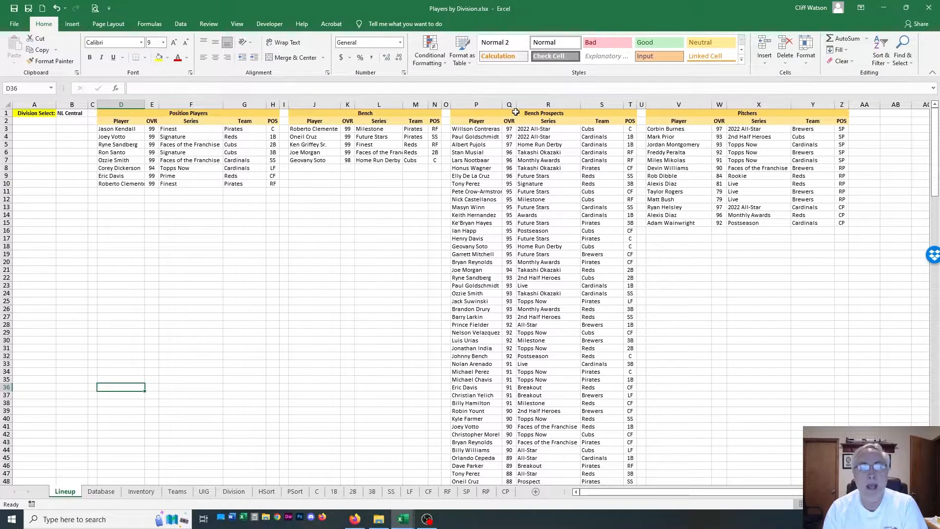
{"action": "left_click", "coordinate": [476, 104]}
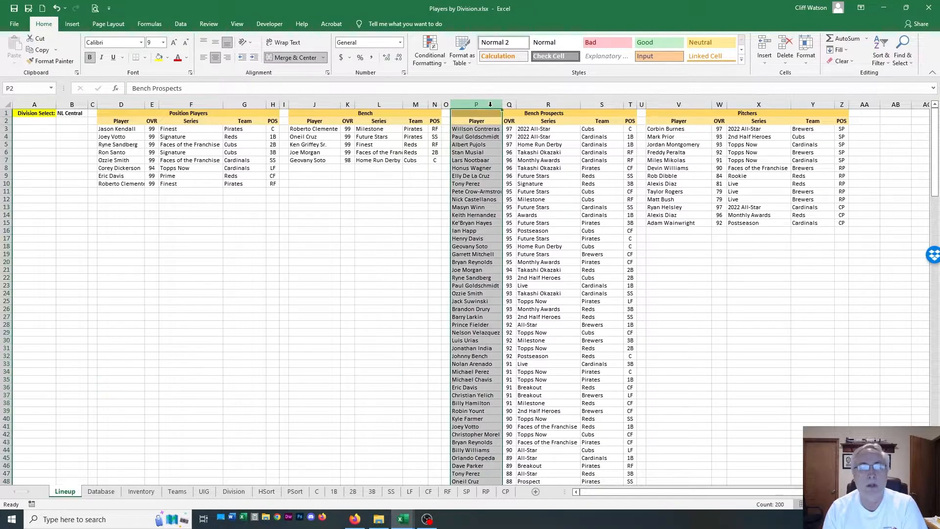
{"action": "left_click", "coordinate": [439, 183]}
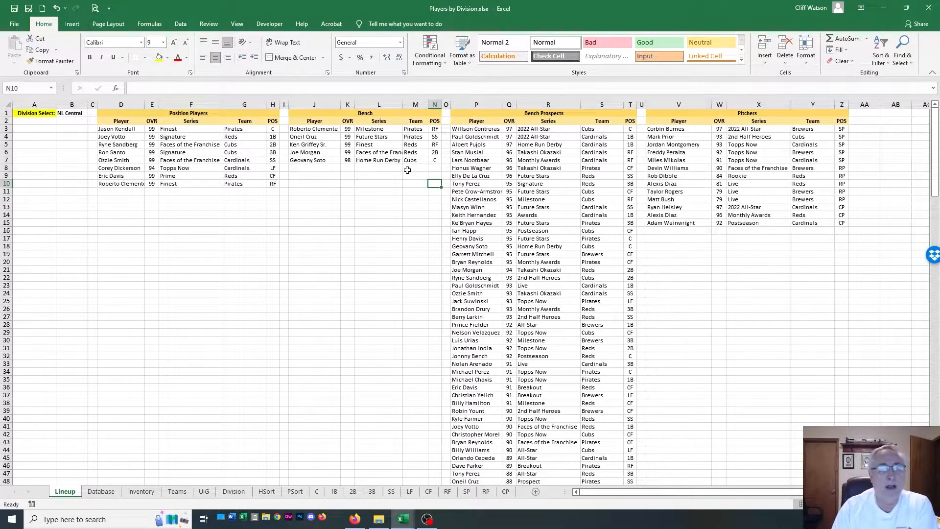
Compare the last Bench row with the first Bench Prospects row, and review the Position Players block
{"action": "left_click_drag", "start_coordinate": [300, 160], "coordinate": [435, 161]}
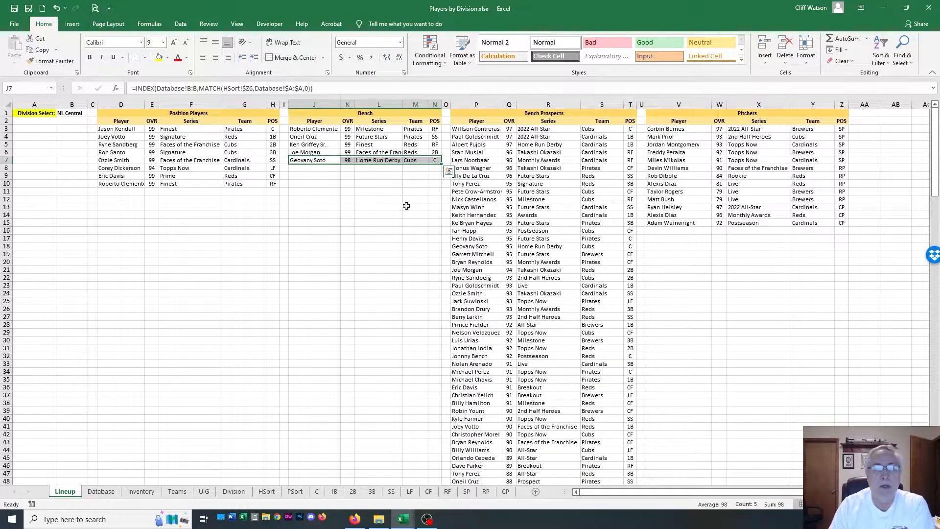
{"action": "left_click", "coordinate": [408, 205]}
{"action": "left_click", "coordinate": [462, 129]}
{"action": "left_click_drag", "start_coordinate": [461, 128], "coordinate": [626, 130]}
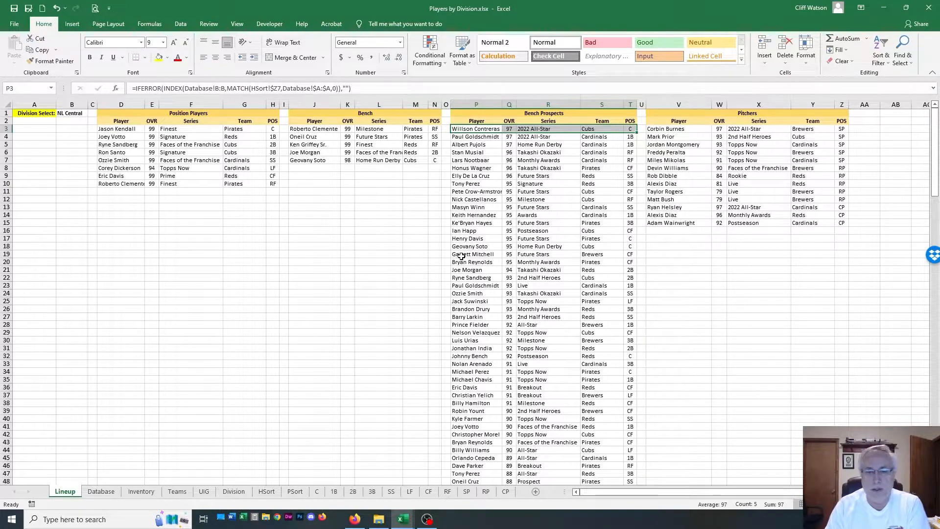
{"action": "left_click", "coordinate": [403, 261]}
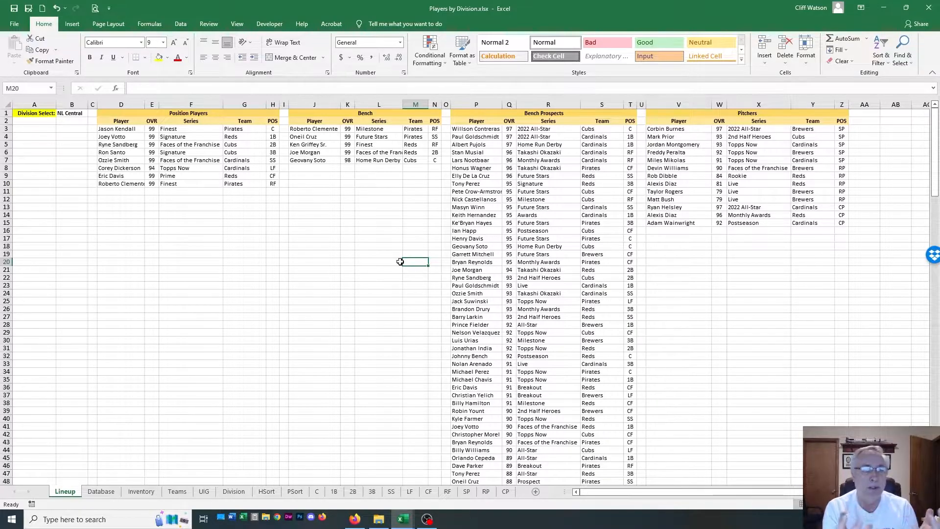
{"action": "left_click_drag", "start_coordinate": [130, 115], "coordinate": [188, 214]}
{"action": "left_click", "coordinate": [188, 229]}
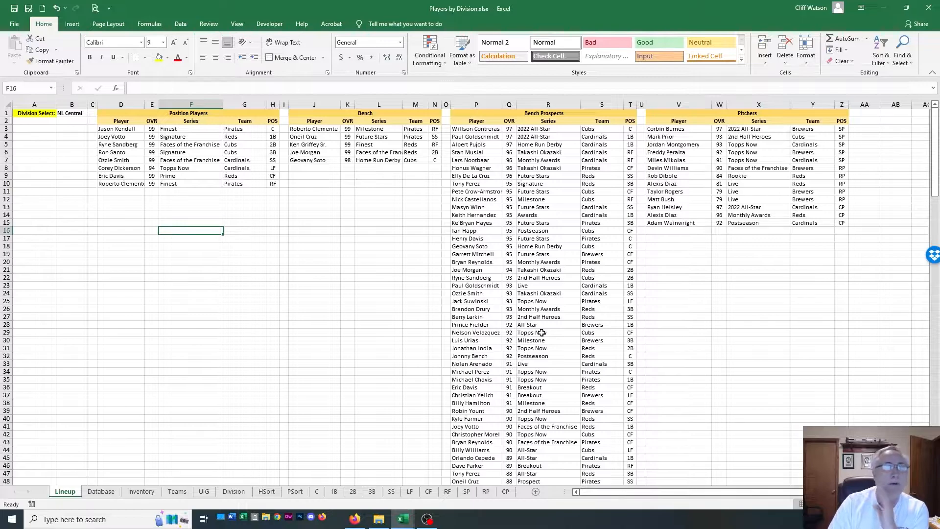
Set the Division Select value in cell B1 to AL West
{"action": "double_click", "coordinate": [85, 112]}
{"action": "left_click", "coordinate": [92, 114]}
{"action": "left_click", "coordinate": [92, 114]}
{"action": "left_click", "coordinate": [93, 115]}
{"action": "left_click", "coordinate": [69, 133]}
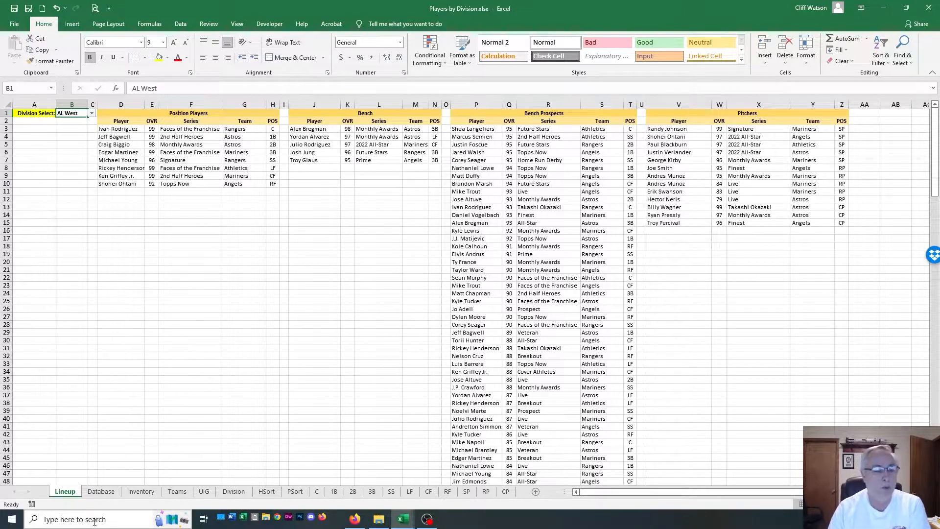
View the Database and Inventory sheets again and return to the Lineup sheet
{"action": "left_click", "coordinate": [101, 492]}
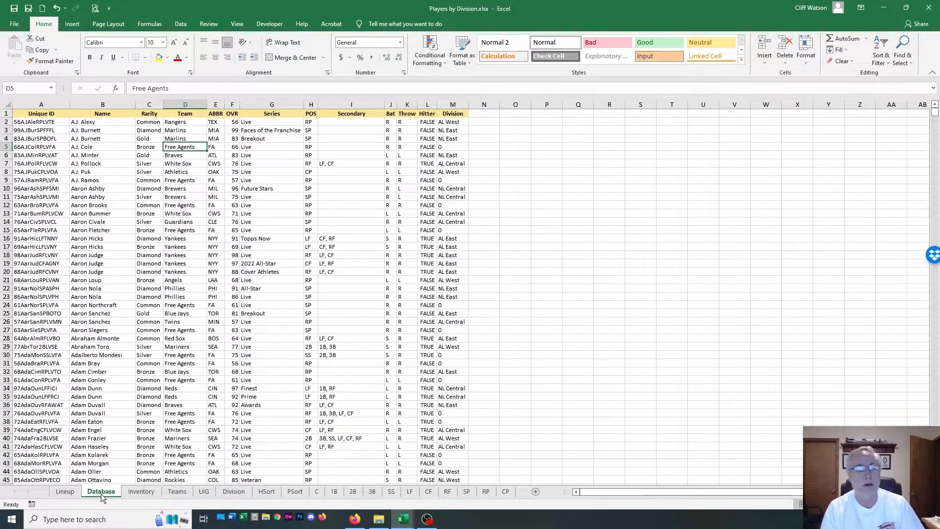
{"action": "left_click", "coordinate": [139, 492]}
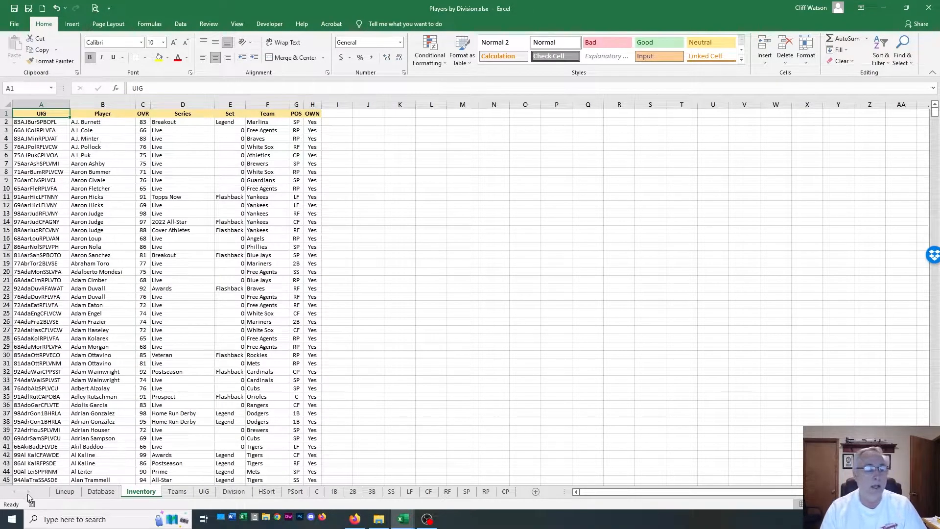
{"action": "left_click", "coordinate": [54, 492]}
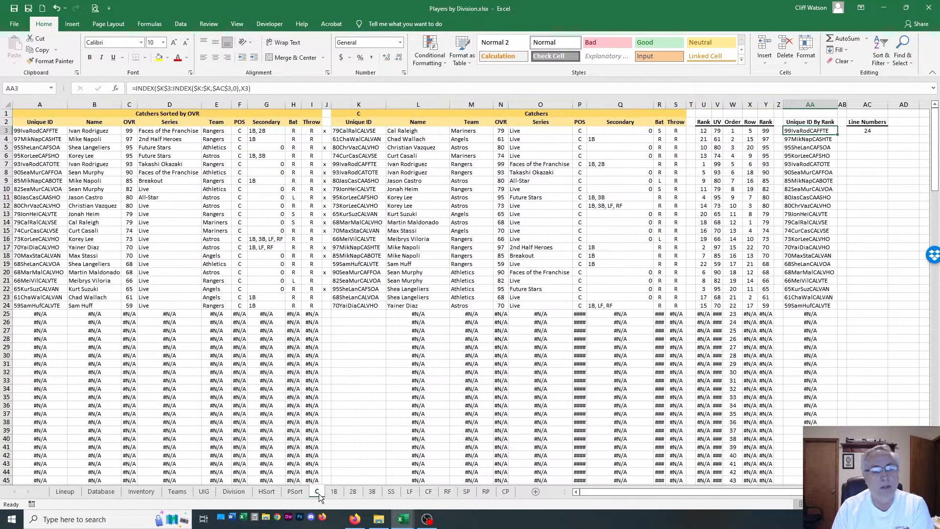
Examine the C sheet's marker column J and the player names in the Catchers Sorted by OVR list
{"action": "left_click", "coordinate": [318, 492]}
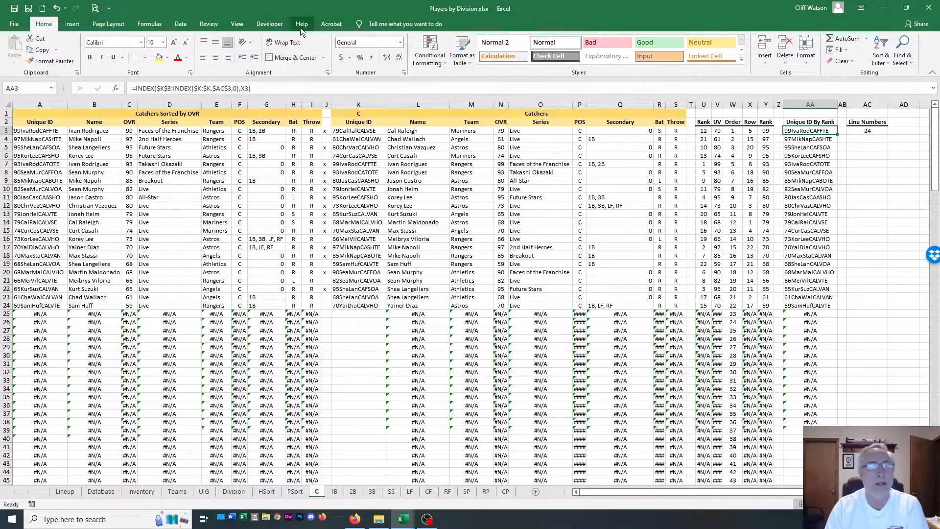
{"action": "left_click", "coordinate": [325, 104]}
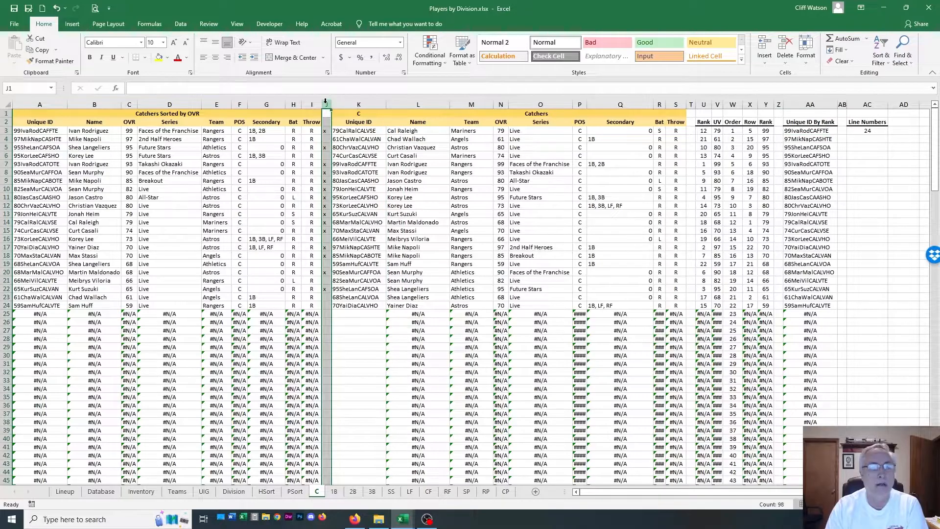
{"action": "left_click", "coordinate": [87, 139]}
{"action": "left_click", "coordinate": [91, 132]}
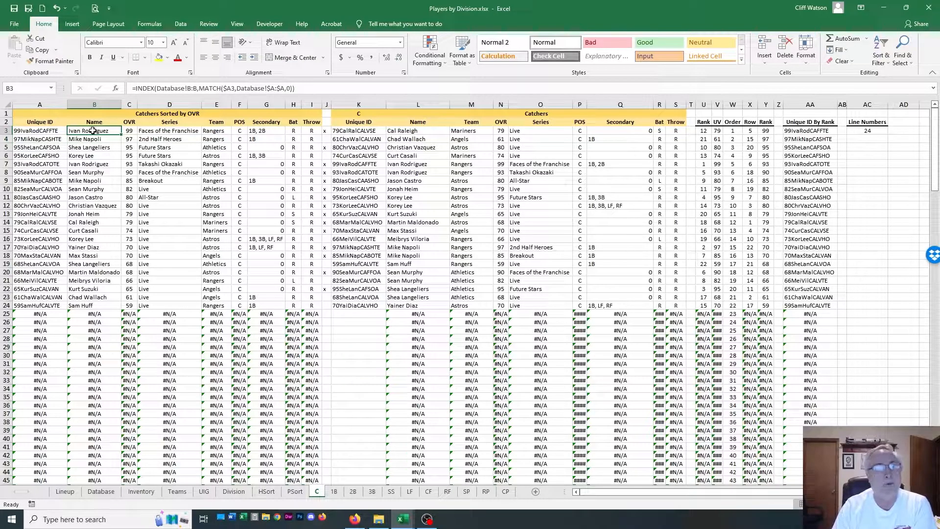
{"action": "left_click", "coordinate": [95, 139]}
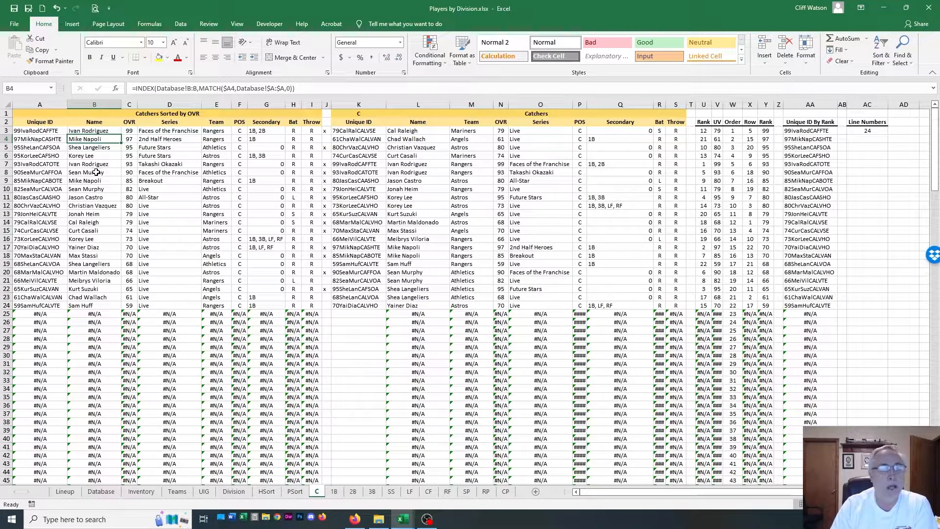
{"action": "left_click", "coordinate": [98, 240]}
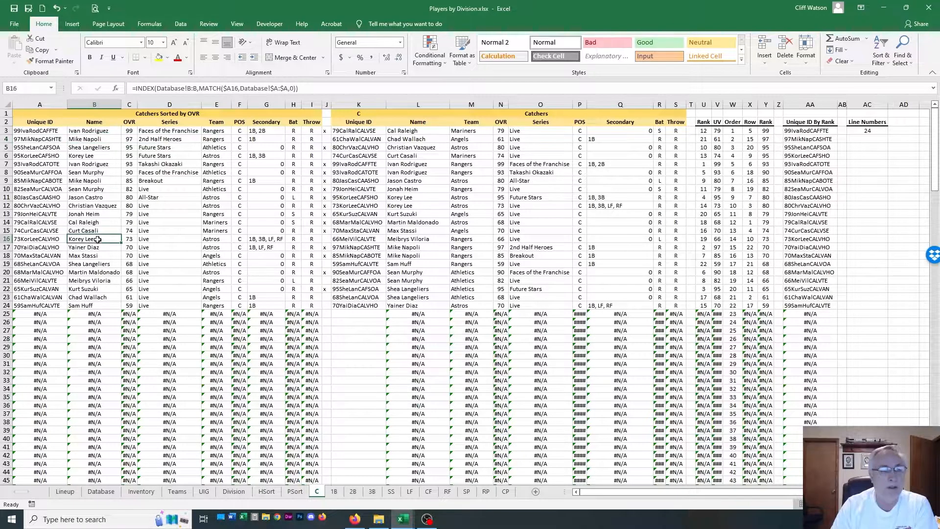
Set the Division Select value on the Lineup sheet to NL East
{"action": "left_click", "coordinate": [66, 491]}
{"action": "left_click", "coordinate": [93, 113]}
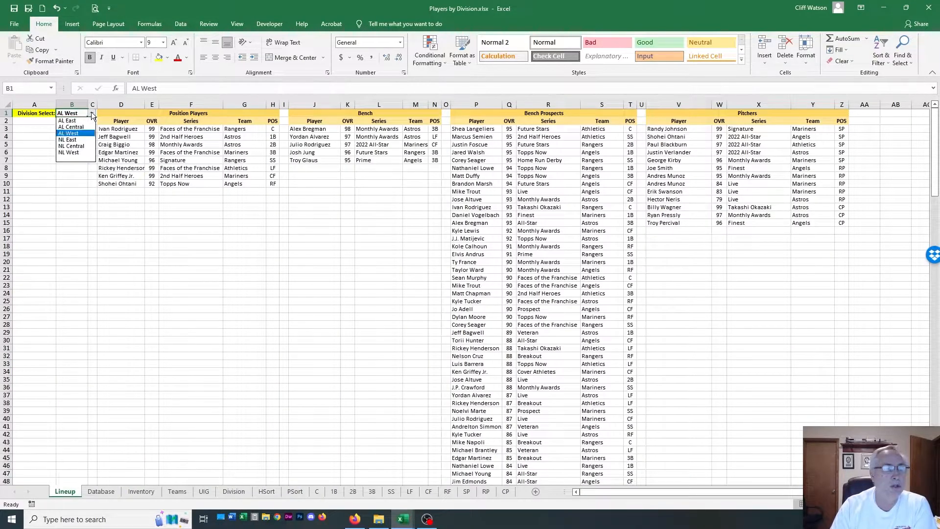
{"action": "left_click", "coordinate": [68, 140]}
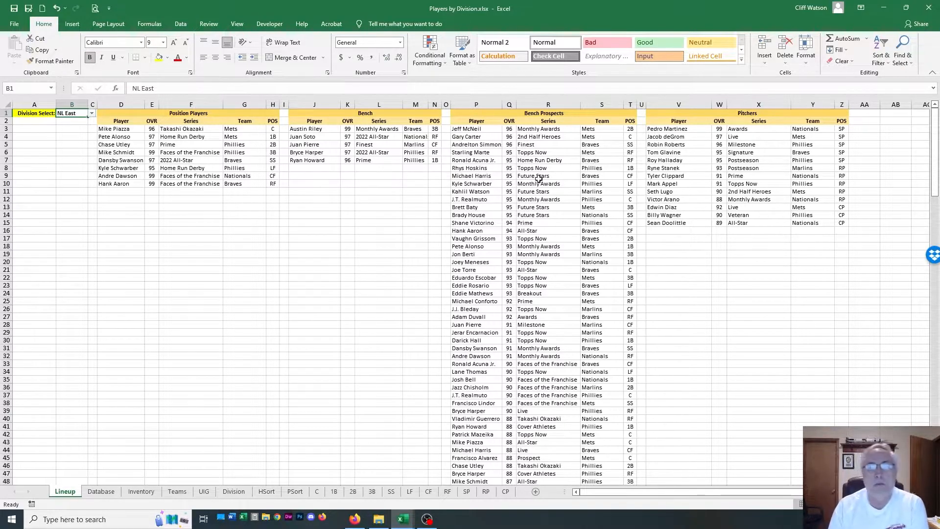
Inspect the catchers in the Bench Prospects list by selecting their entries in rows 4, 12 and 21
{"action": "left_click_drag", "start_coordinate": [480, 137], "coordinate": [633, 138]}
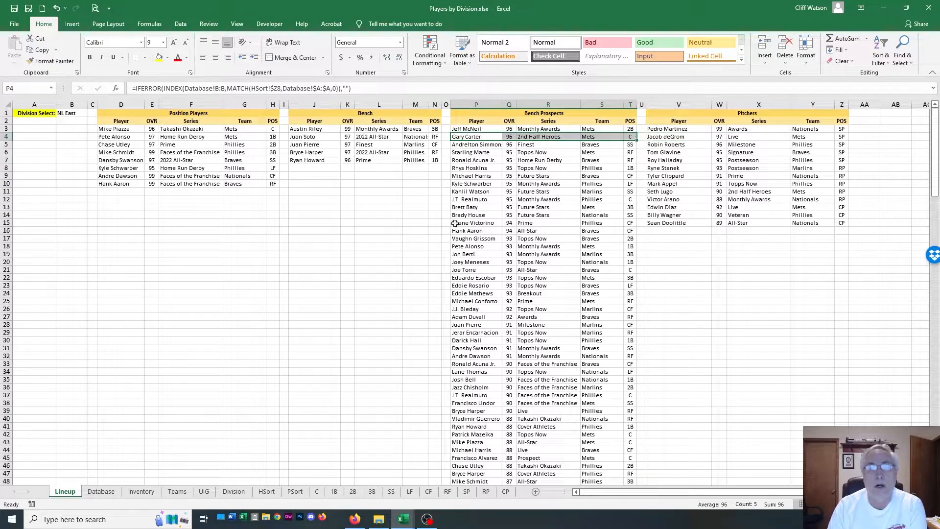
{"action": "left_click_drag", "start_coordinate": [456, 199], "coordinate": [630, 199]}
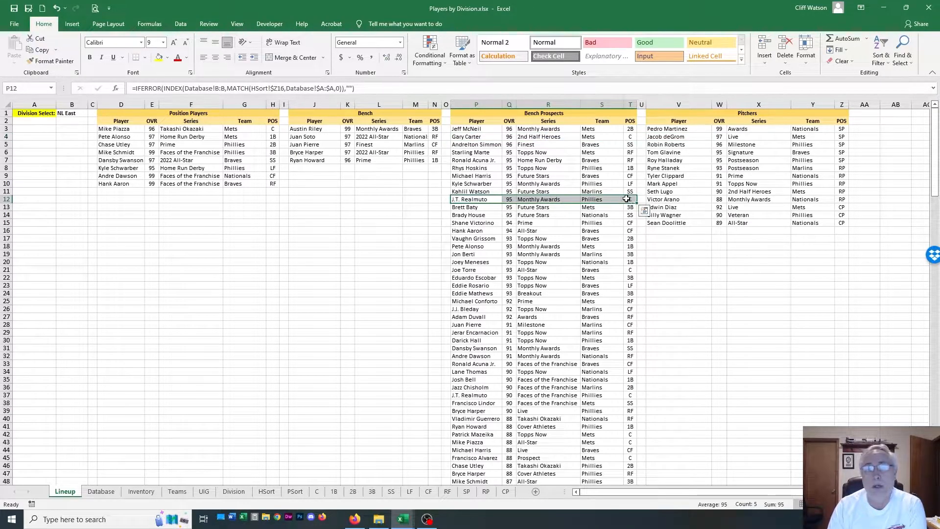
{"action": "left_click_drag", "start_coordinate": [462, 269], "coordinate": [629, 271]}
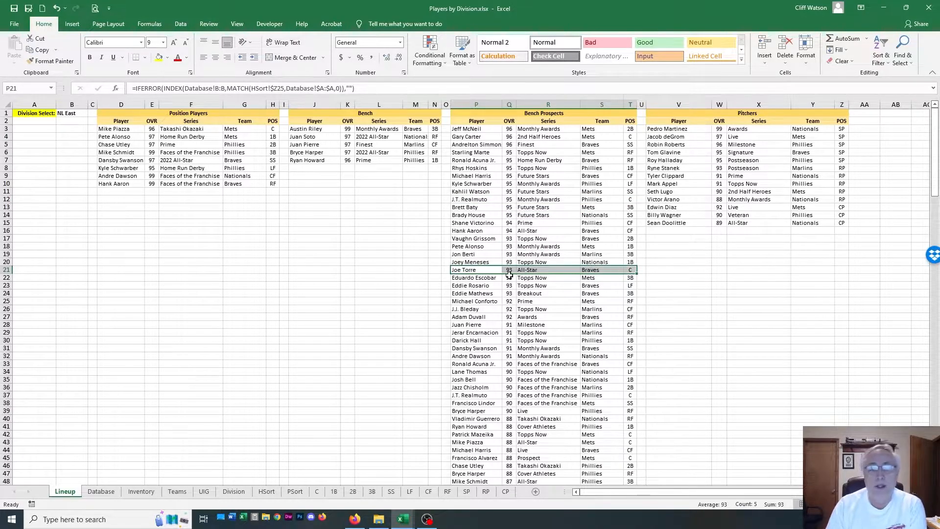
View the C sheet and select the top catcher's entry in row 3, from the name through marker column J
{"action": "left_click", "coordinate": [404, 275]}
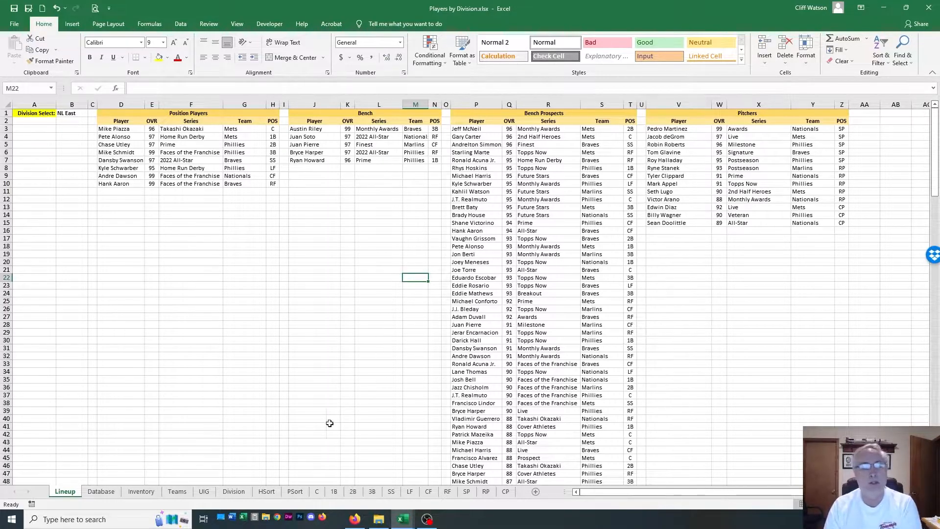
{"action": "left_click", "coordinate": [317, 491]}
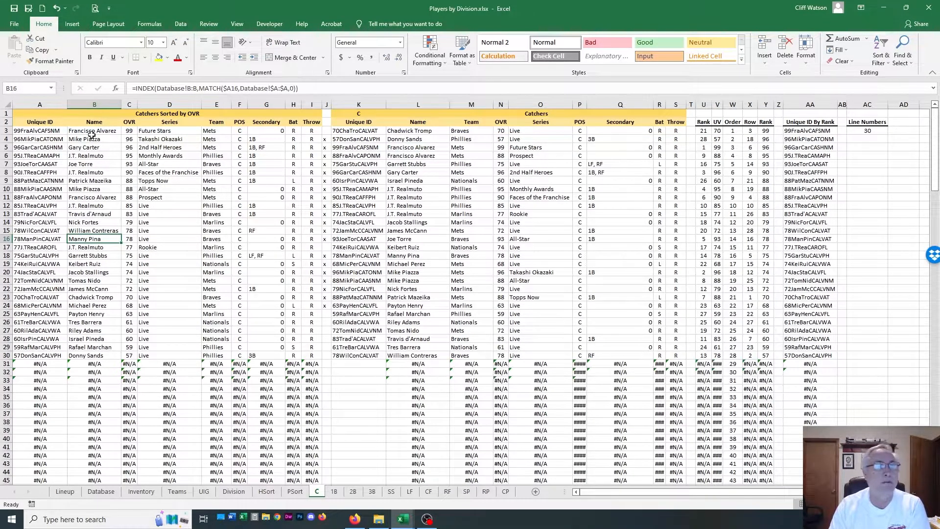
{"action": "left_click_drag", "start_coordinate": [89, 131], "coordinate": [330, 131]}
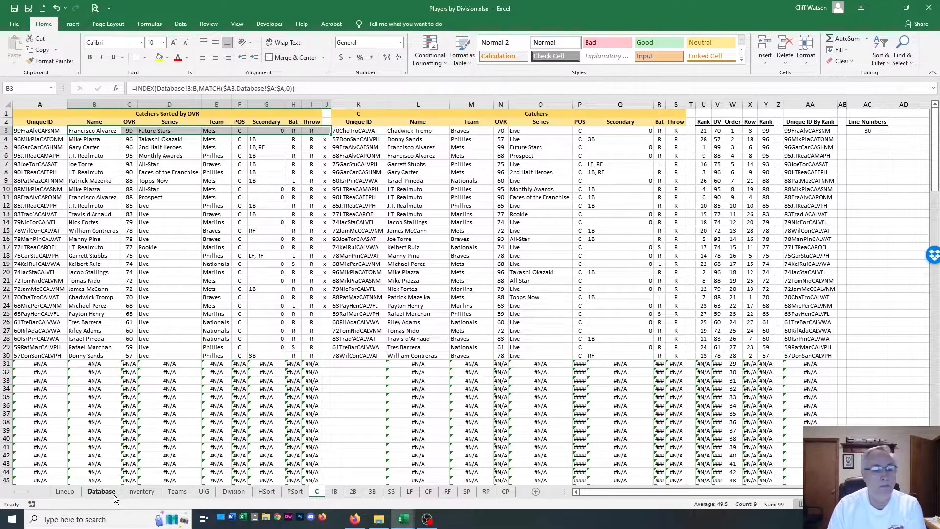
Examine the Team ID and Division columns on the Teams sheet and the Division formula in cell M2 of the Database sheet
{"action": "left_click", "coordinate": [101, 492]}
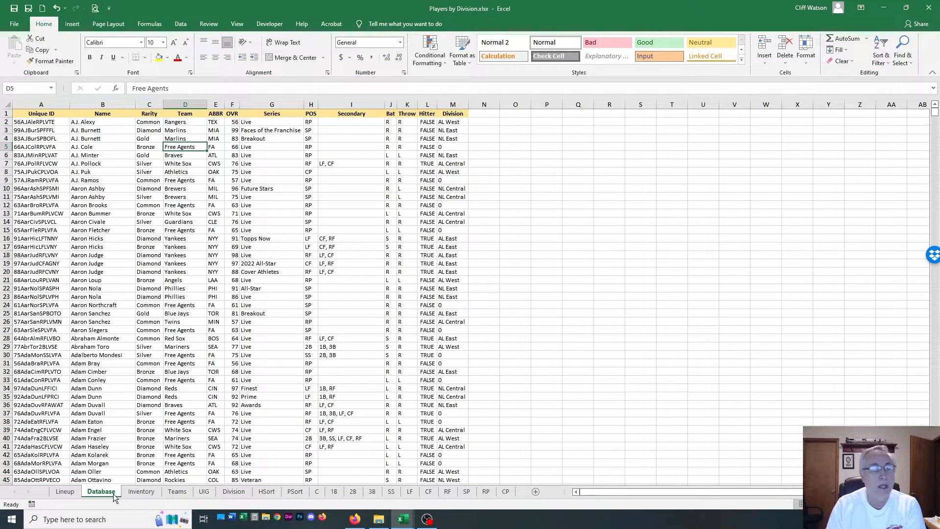
{"action": "left_click", "coordinate": [173, 492]}
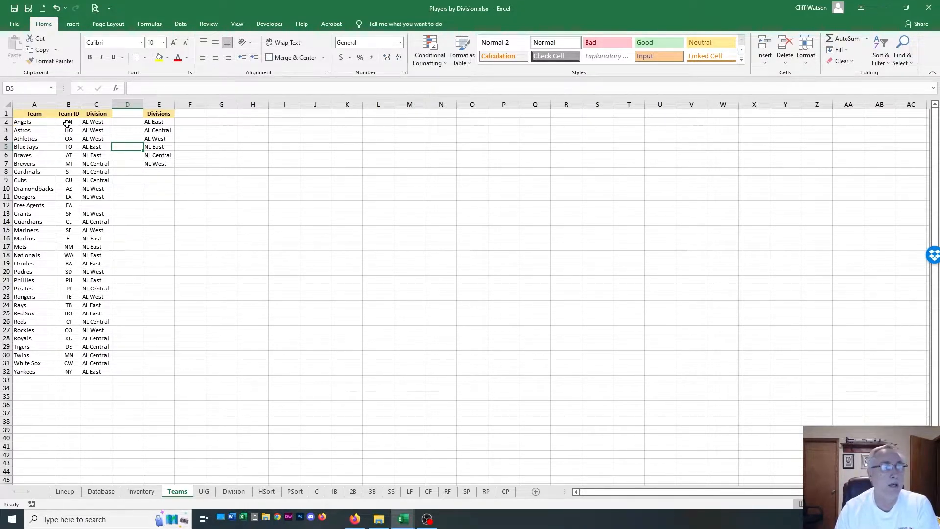
{"action": "left_click", "coordinate": [67, 104]}
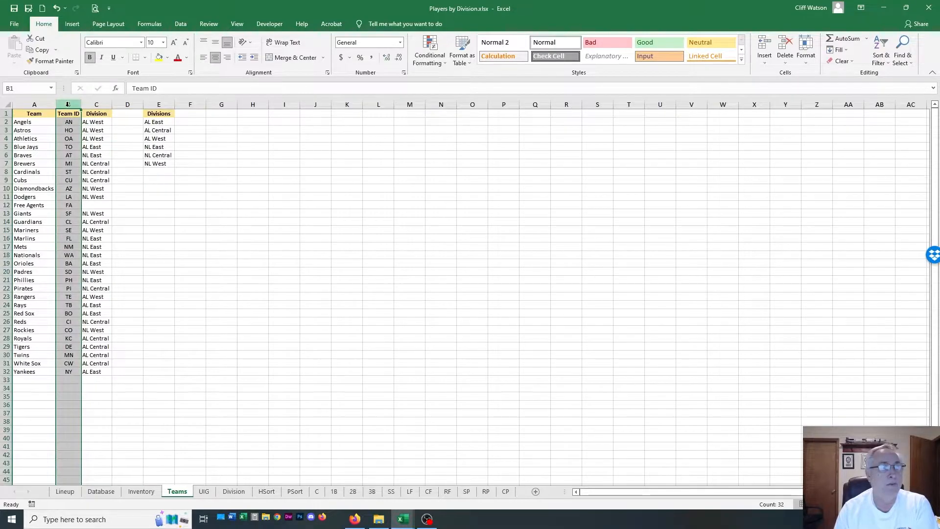
{"action": "left_click", "coordinate": [89, 103]}
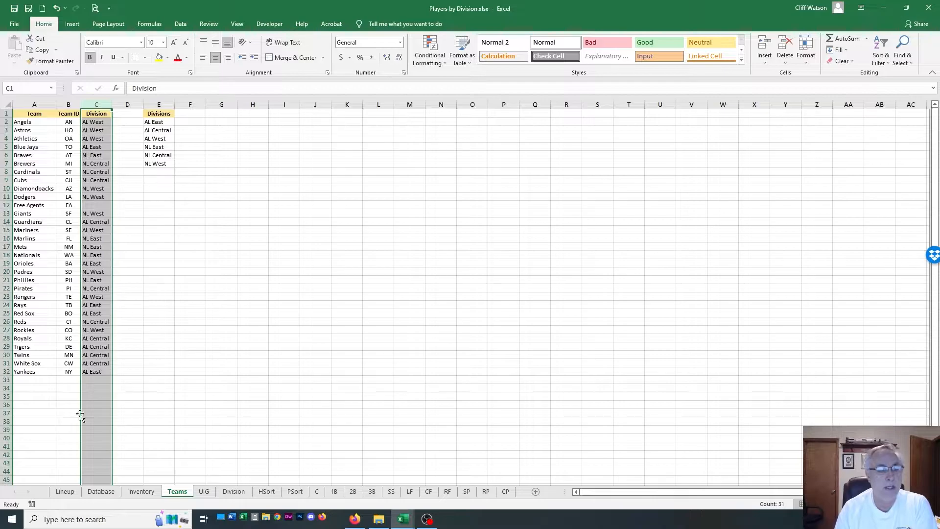
{"action": "left_click", "coordinate": [100, 492]}
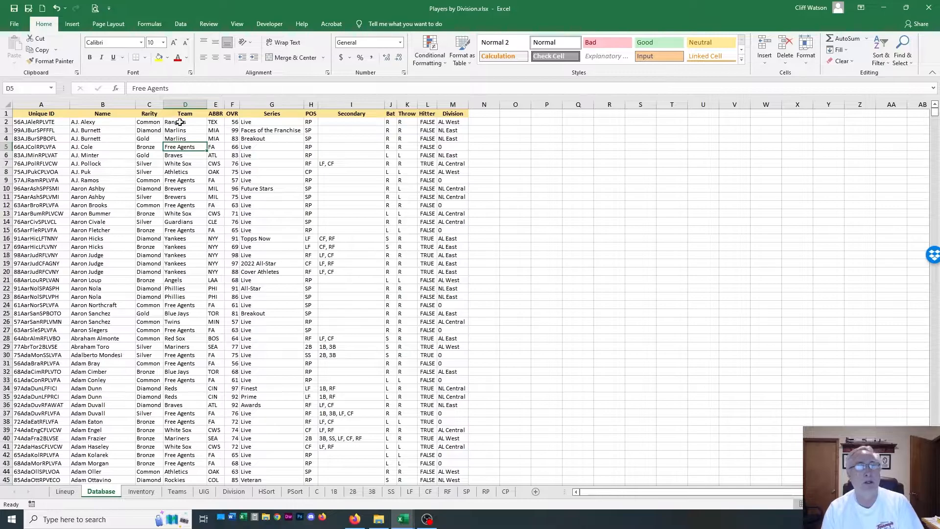
{"action": "left_click", "coordinate": [460, 122]}
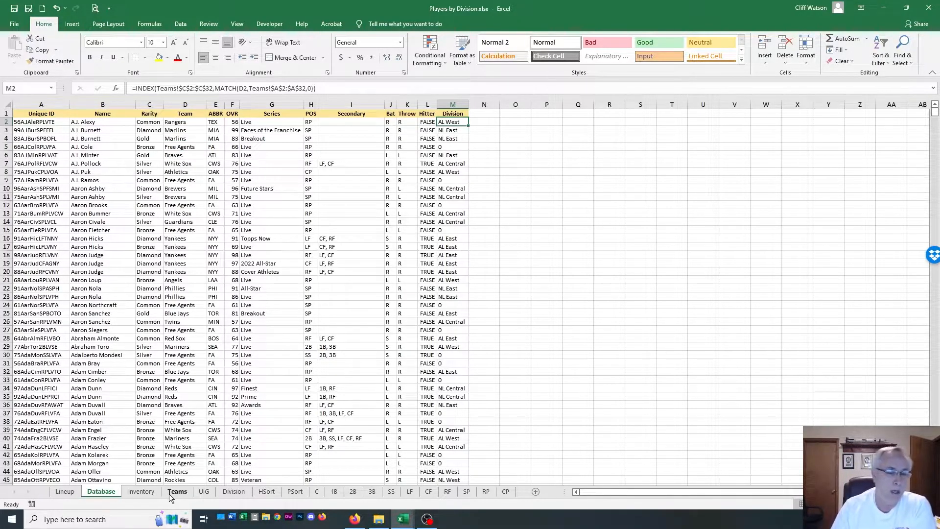
Inspect the Unique ID component headers in K1:Q1 on the UIG sheet and the Unique ID column on the Database sheet
{"action": "left_click", "coordinate": [201, 491]}
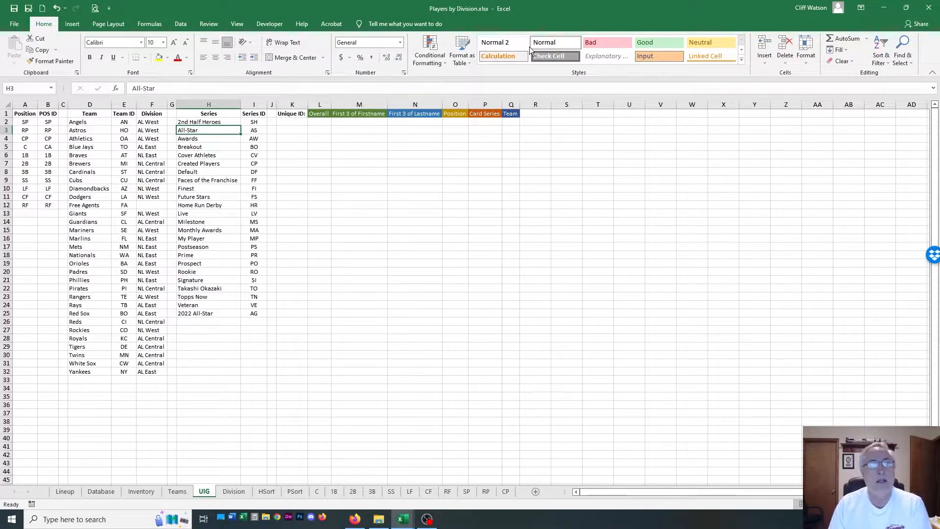
{"action": "left_click_drag", "start_coordinate": [291, 114], "coordinate": [519, 112]}
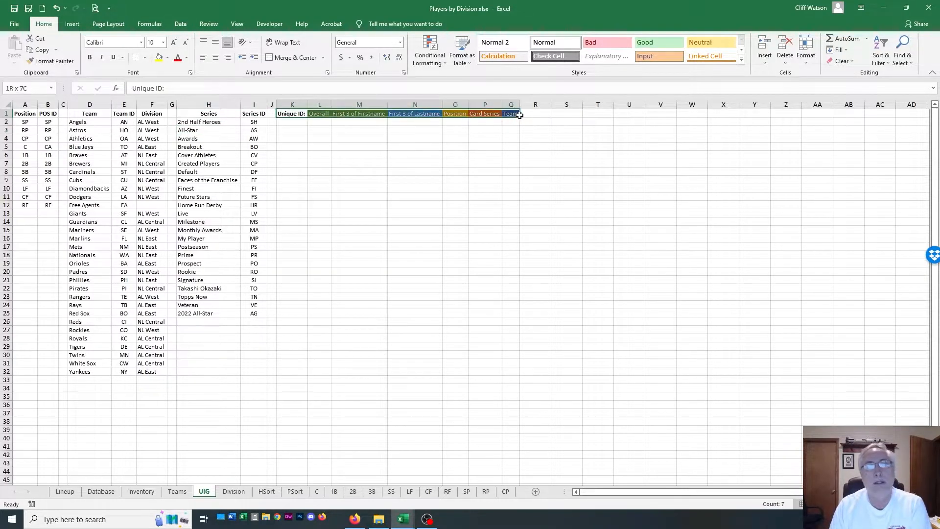
{"action": "left_click", "coordinate": [536, 122]}
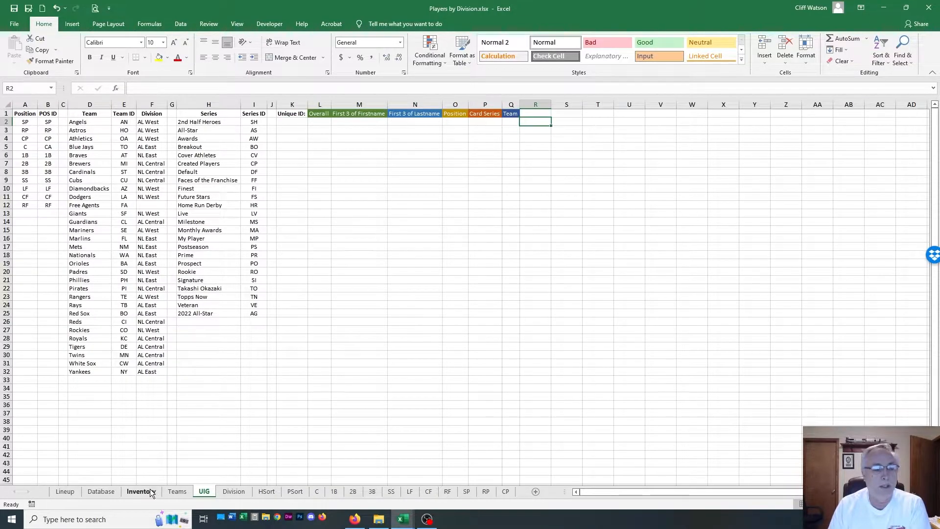
{"action": "left_click", "coordinate": [101, 491]}
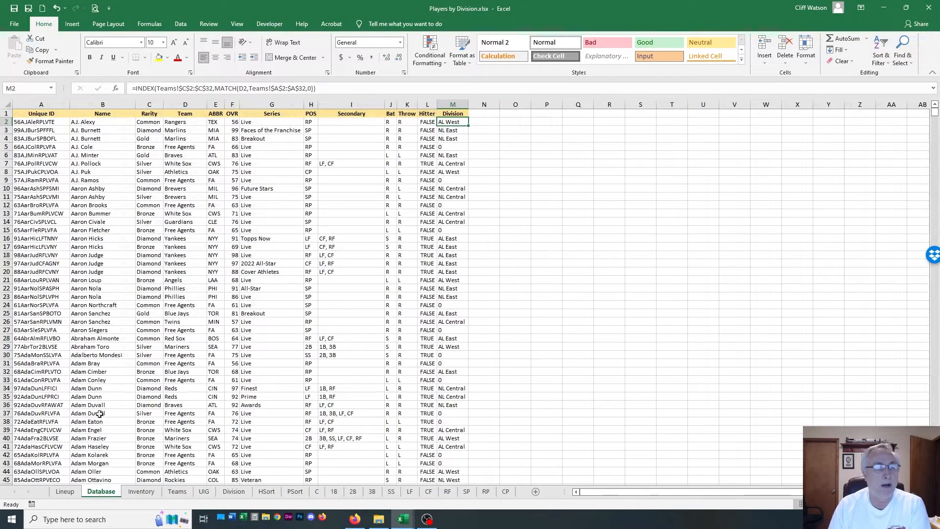
{"action": "left_click", "coordinate": [29, 104]}
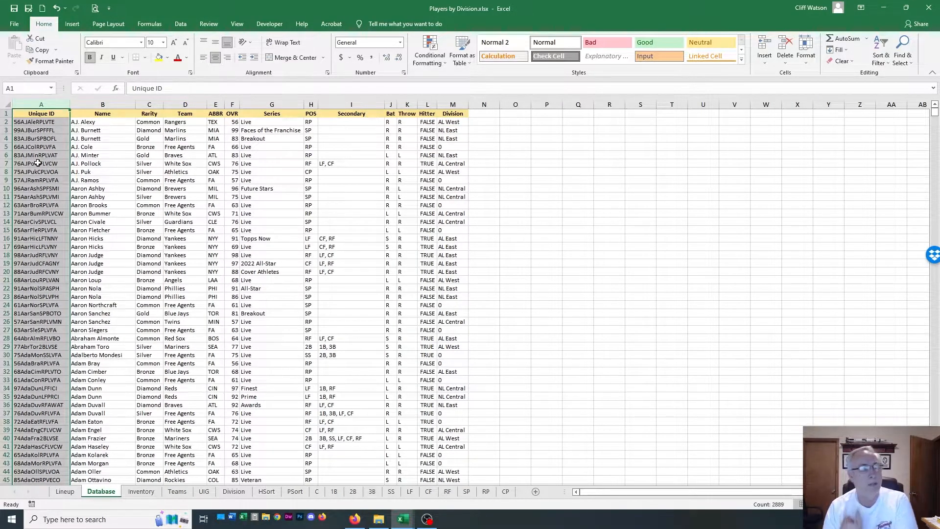
{"action": "left_click", "coordinate": [543, 233]}
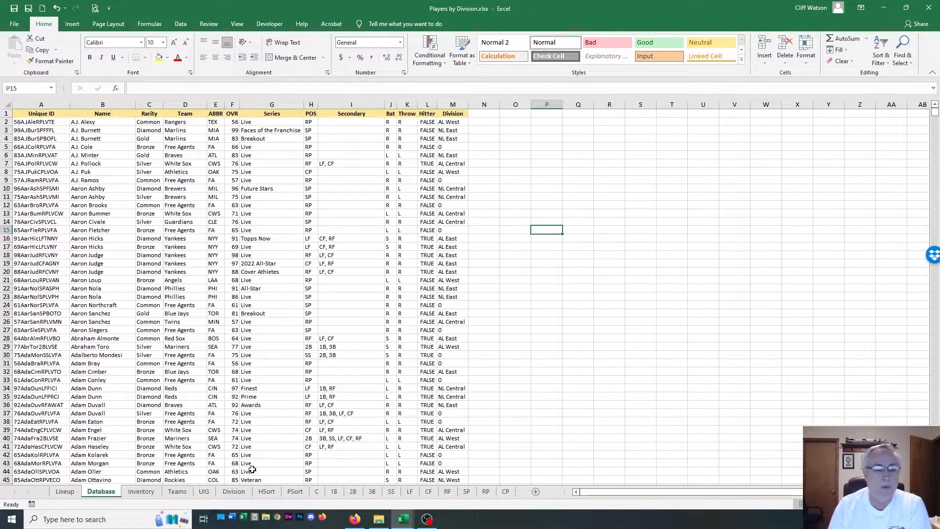
View the Division sheet, then examine the Hitters Own, OVR and Unique H ID By Rank columns on the HSort sheet
{"action": "left_click", "coordinate": [240, 493]}
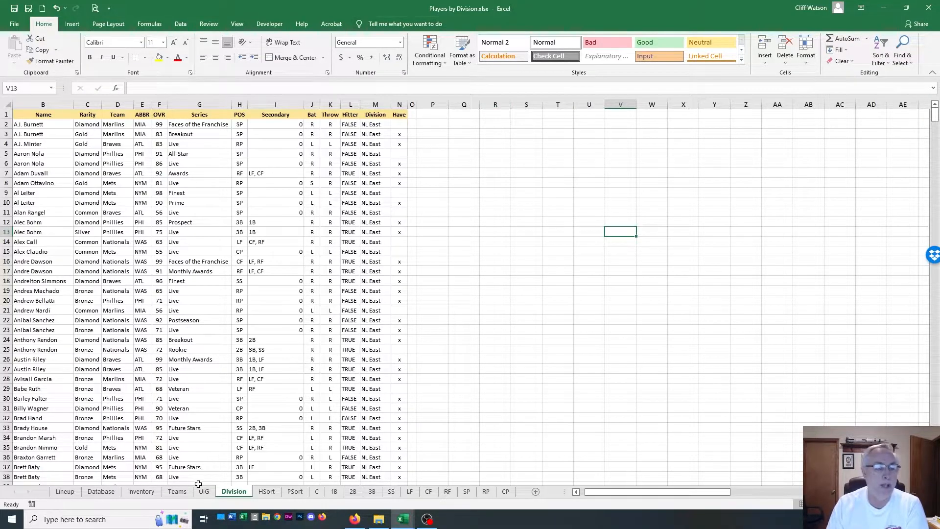
{"action": "left_click", "coordinate": [259, 493]}
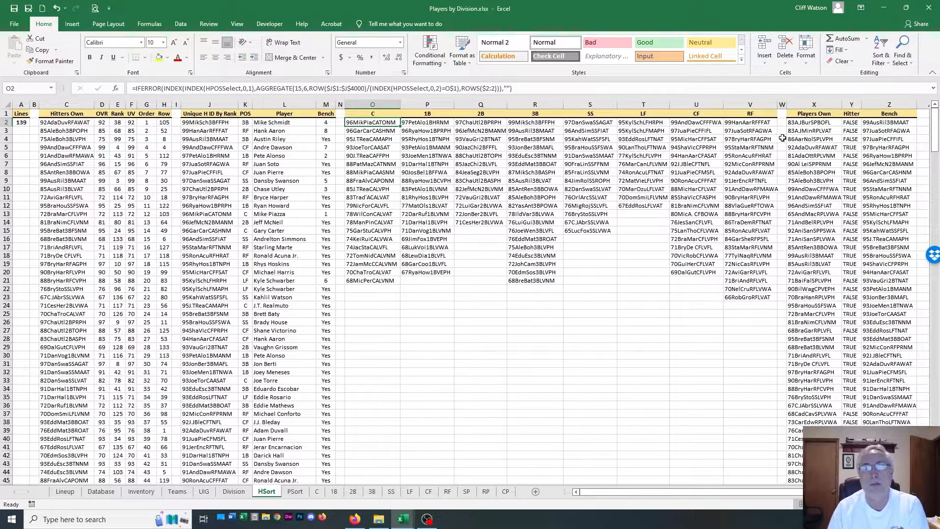
{"action": "left_click", "coordinate": [77, 103]}
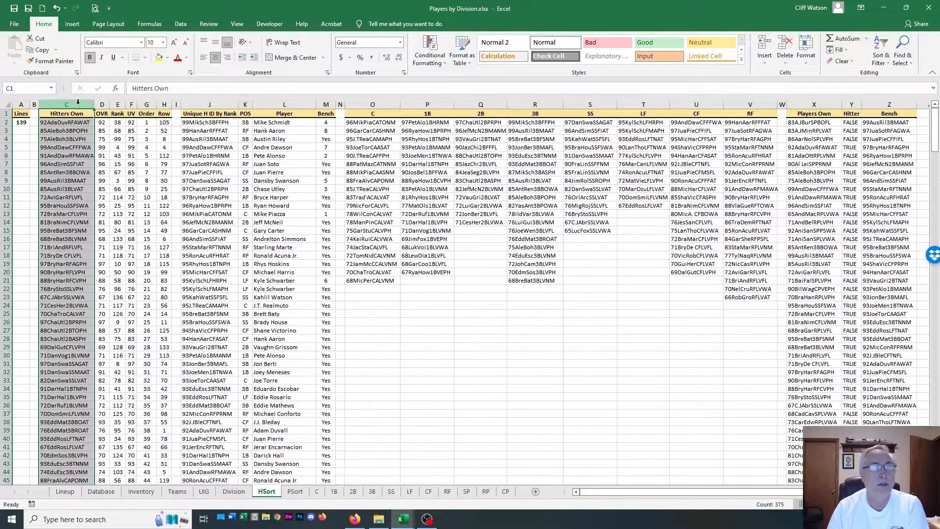
{"action": "left_click", "coordinate": [102, 104]}
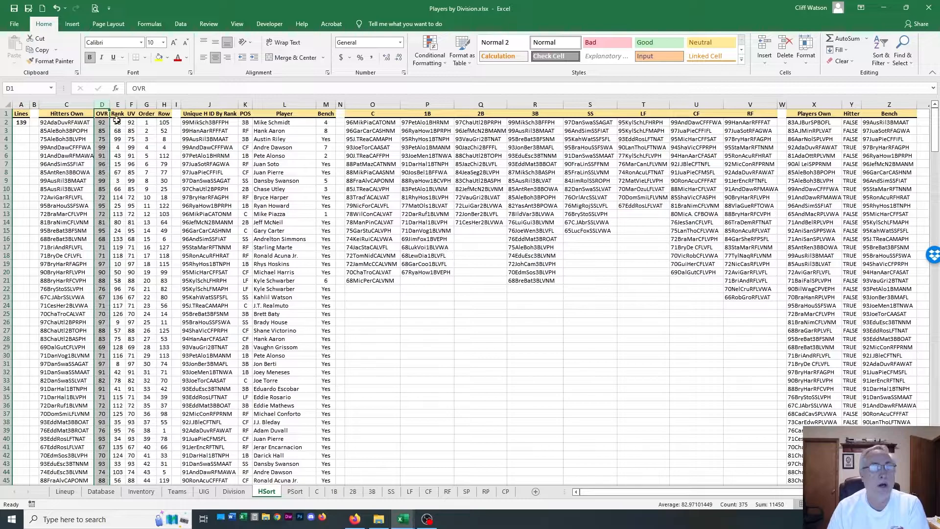
{"action": "left_click", "coordinate": [211, 104]}
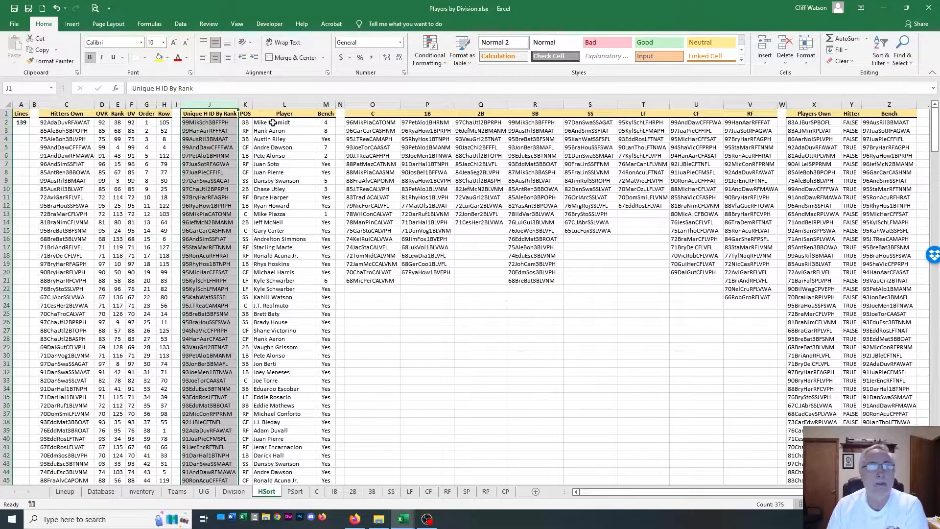
Inspect the HSort Bench formulas in M2 and M4 and the position headers from C to RF that they match against
{"action": "left_click", "coordinate": [324, 122]}
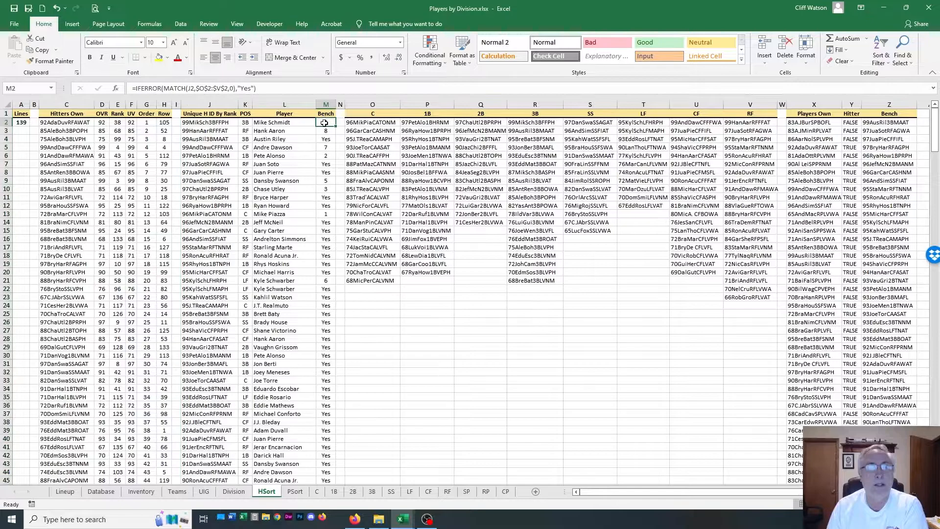
{"action": "left_click_drag", "start_coordinate": [375, 114], "coordinate": [750, 113]}
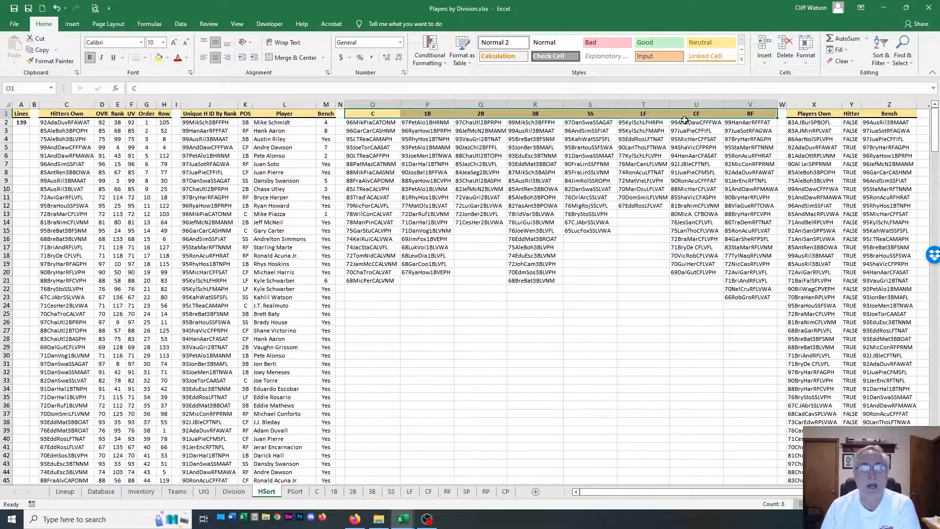
{"action": "left_click", "coordinate": [325, 123]}
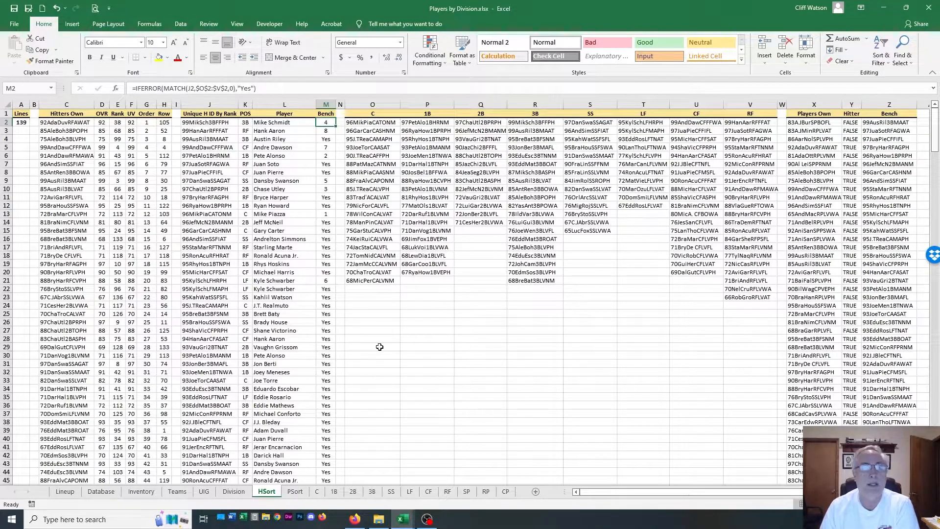
{"action": "left_click", "coordinate": [326, 139]}
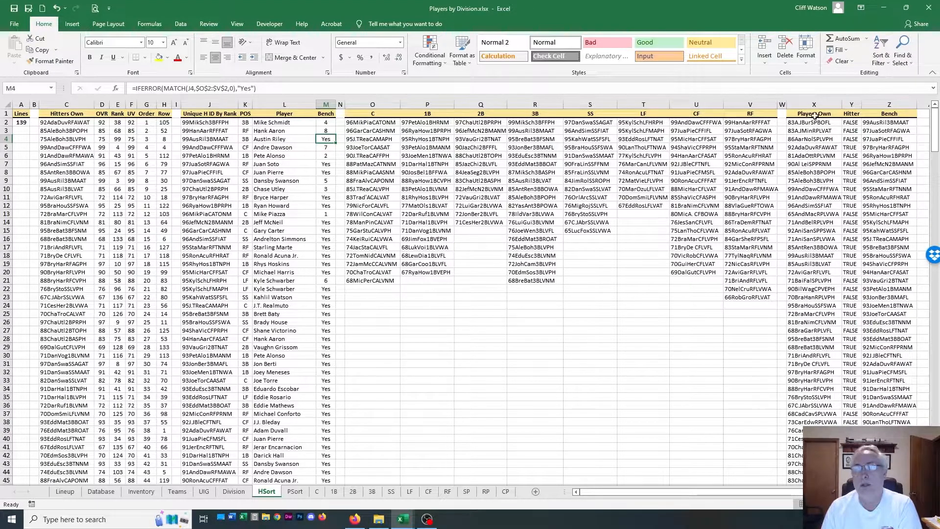
Examine HSort's Bench, Players Own and Hitter columns, with a brief look at the PSort sheet
{"action": "left_click", "coordinate": [884, 105]}
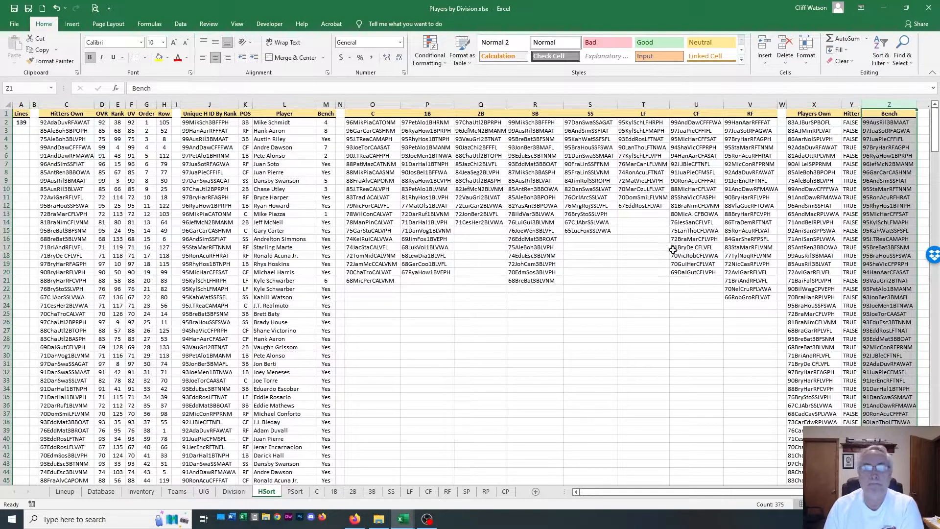
{"action": "left_click", "coordinate": [809, 103]}
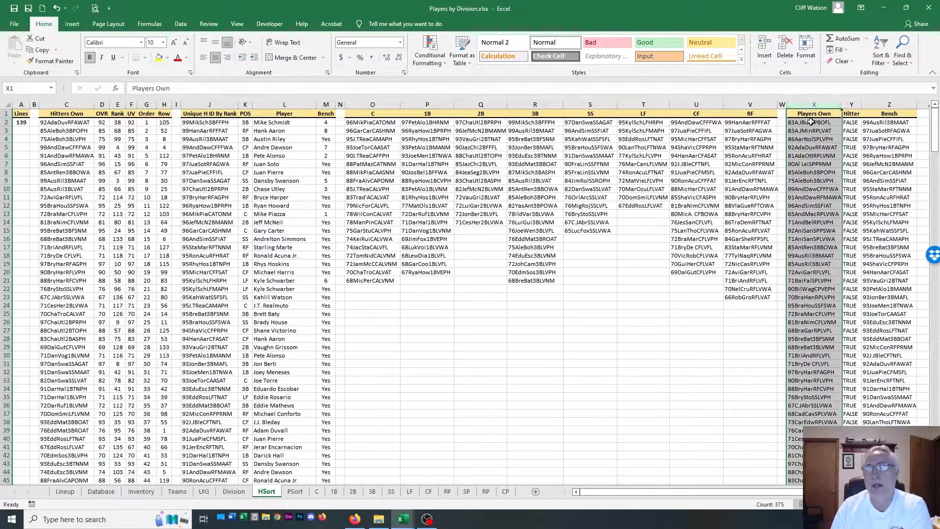
{"action": "left_click", "coordinate": [850, 104]}
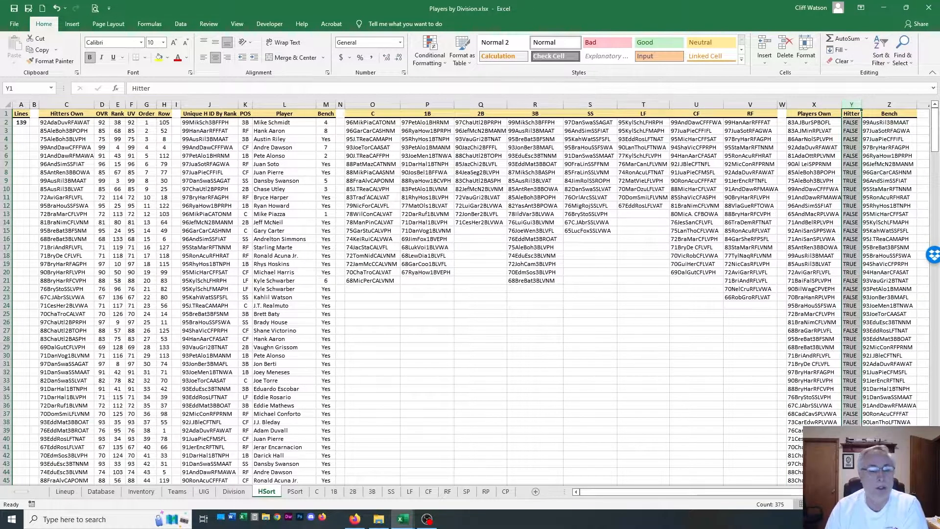
{"action": "left_click", "coordinate": [297, 492]}
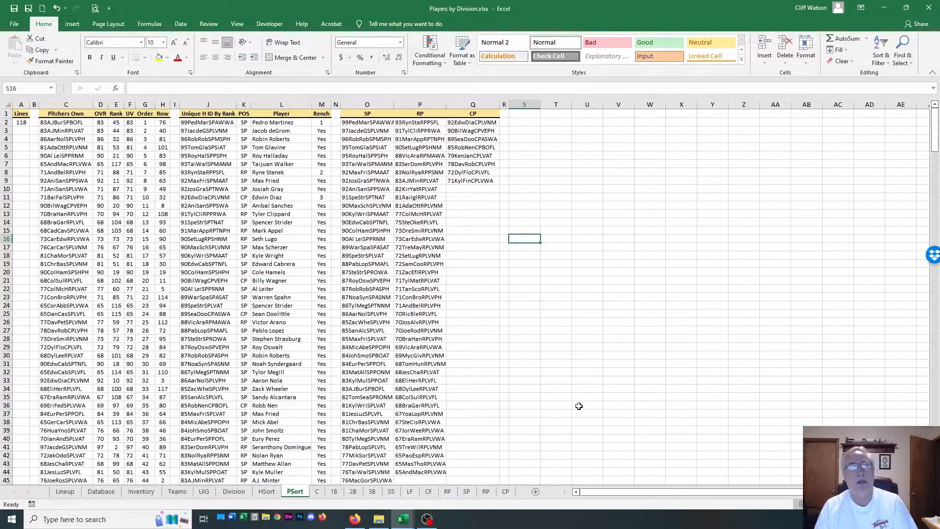
{"action": "left_click", "coordinate": [267, 492]}
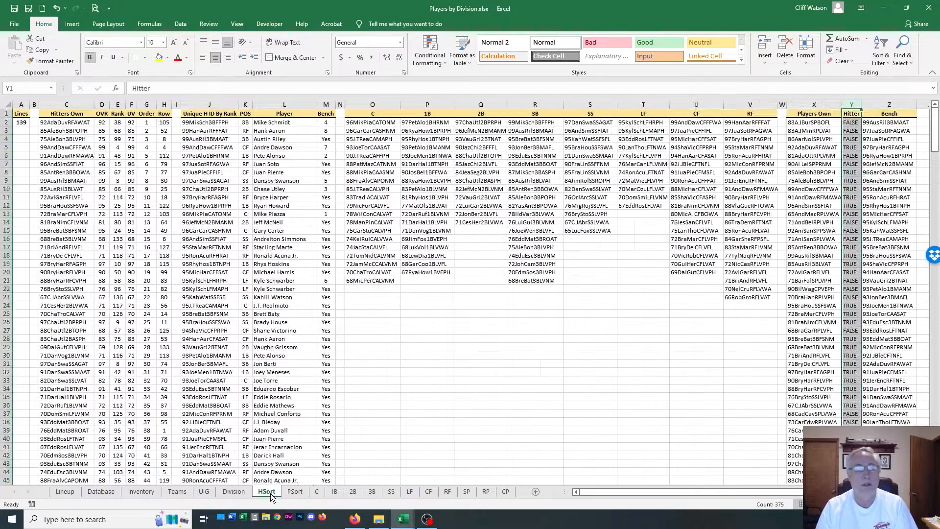
{"action": "left_click", "coordinate": [814, 104]}
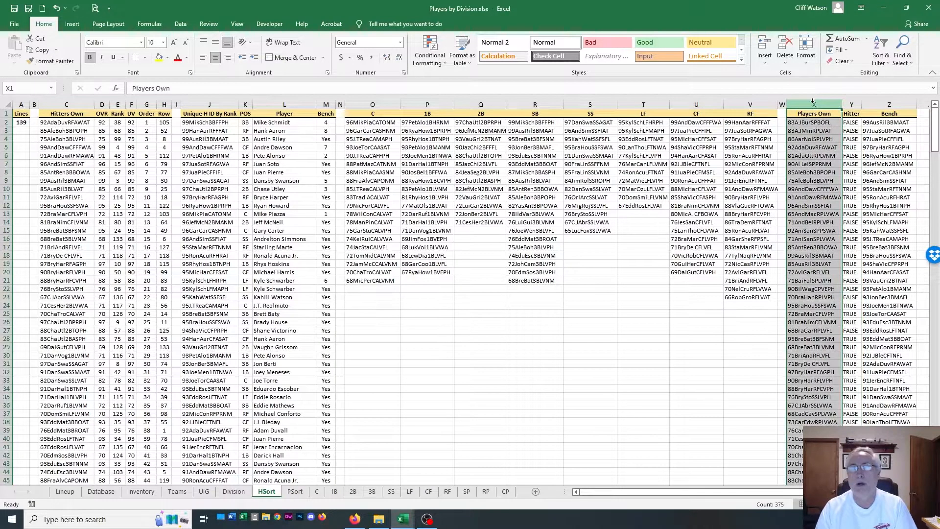
{"action": "left_click", "coordinate": [851, 104]}
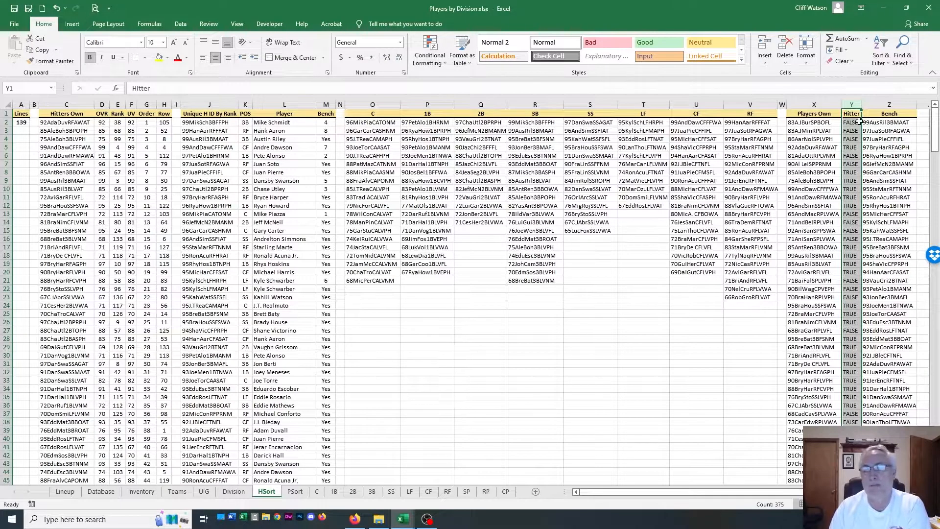
Examine the Pitchers Own, Unique H ID By Rank, POS, Player and Bench columns on the PSort sheet
{"action": "left_click", "coordinate": [297, 491]}
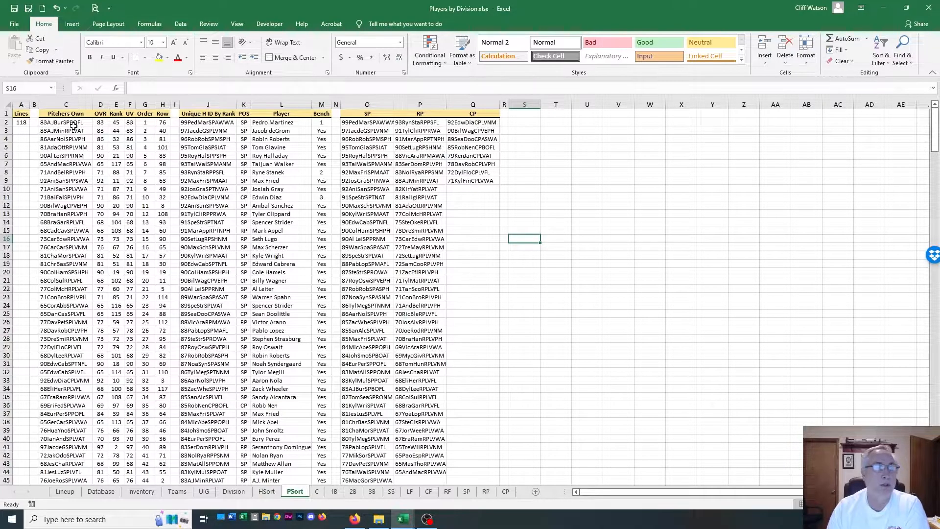
{"action": "left_click", "coordinate": [71, 100]}
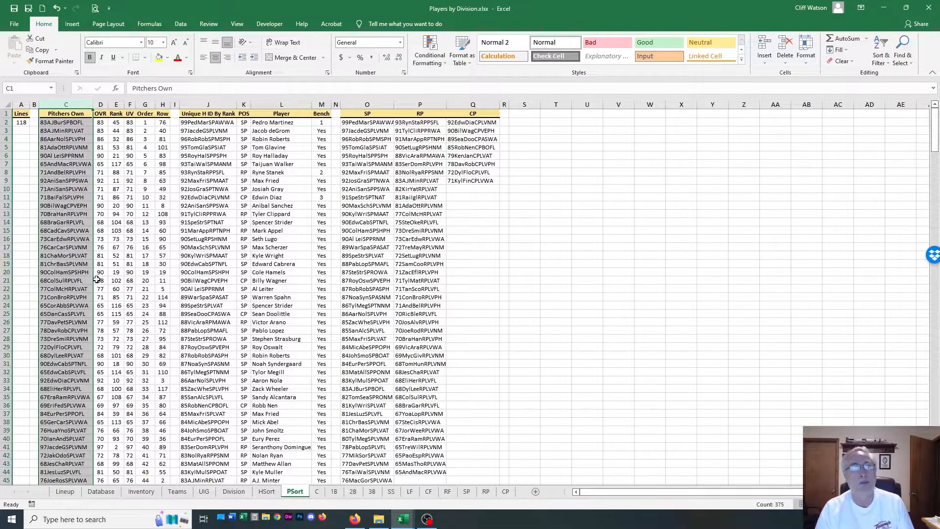
{"action": "left_click", "coordinate": [214, 102]}
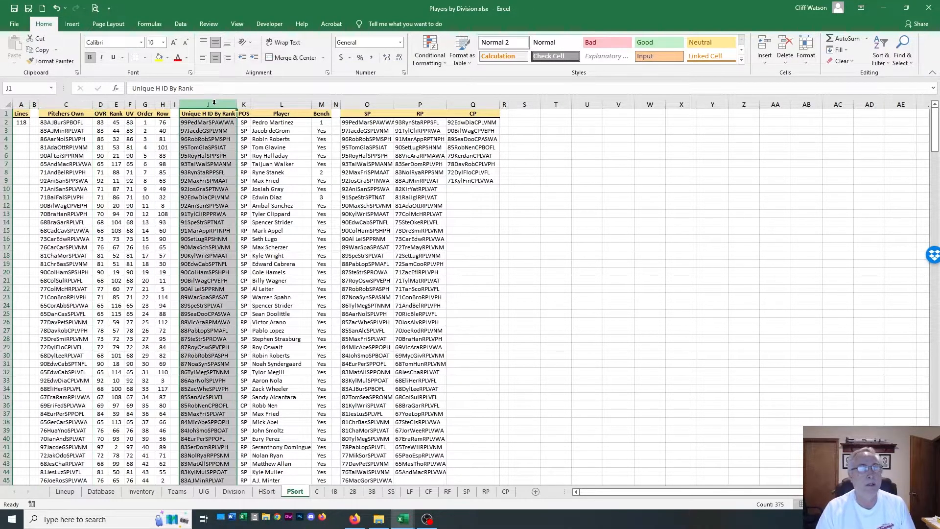
{"action": "left_click", "coordinate": [245, 103]}
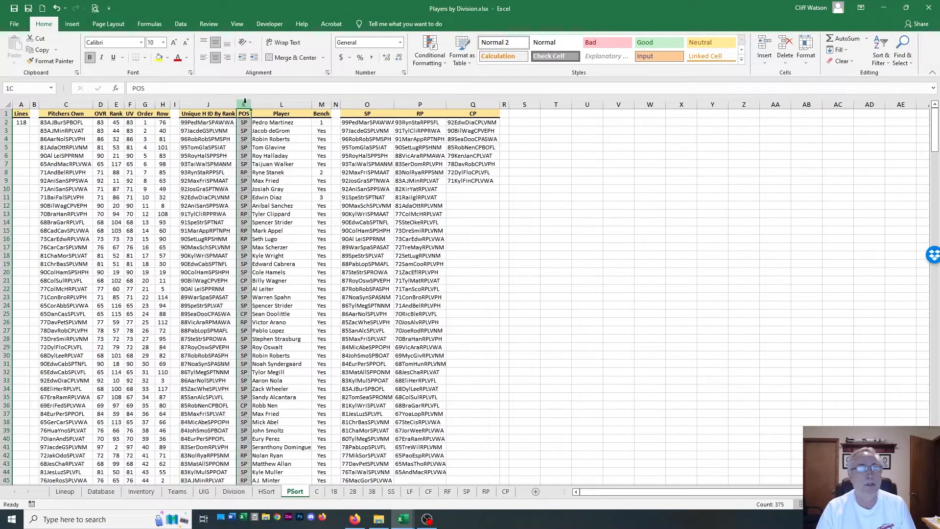
{"action": "left_click", "coordinate": [288, 101]}
{"action": "left_click", "coordinate": [319, 101]}
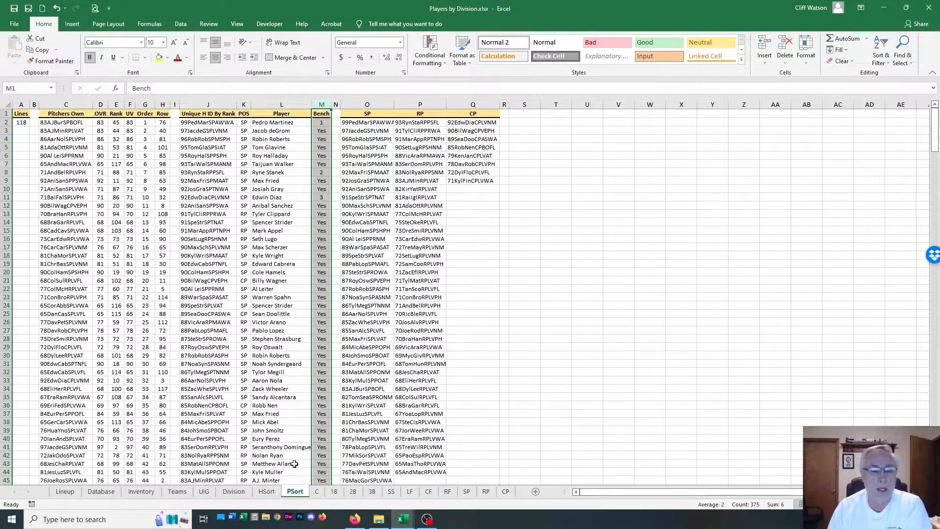
Return to the Lineup sheet and review the SP, RP and CP groups in the Pitchers list, clearing the selection when done
{"action": "left_click", "coordinate": [64, 492]}
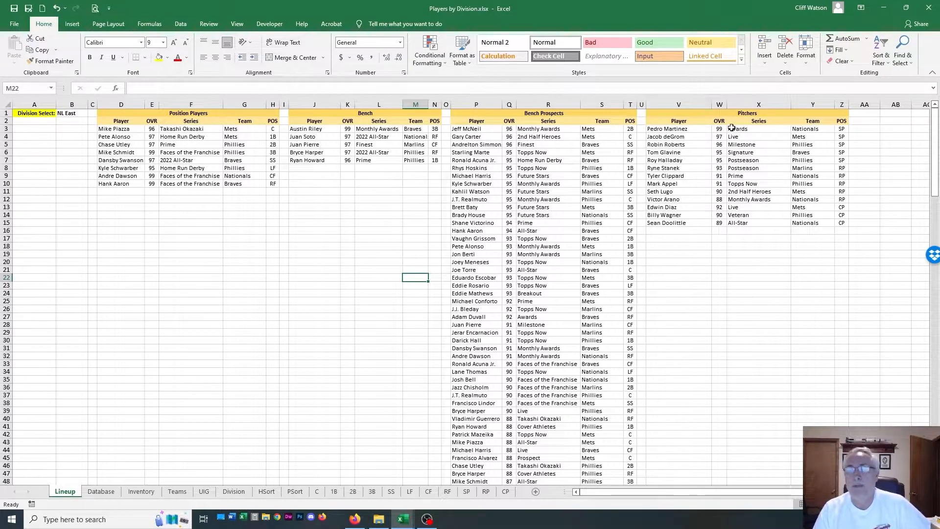
{"action": "left_click_drag", "start_coordinate": [656, 128], "coordinate": [843, 161]}
{"action": "left_click_drag", "start_coordinate": [647, 168], "coordinate": [843, 200]}
{"action": "left_click_drag", "start_coordinate": [657, 207], "coordinate": [842, 224]}
{"action": "left_click", "coordinate": [694, 253]}
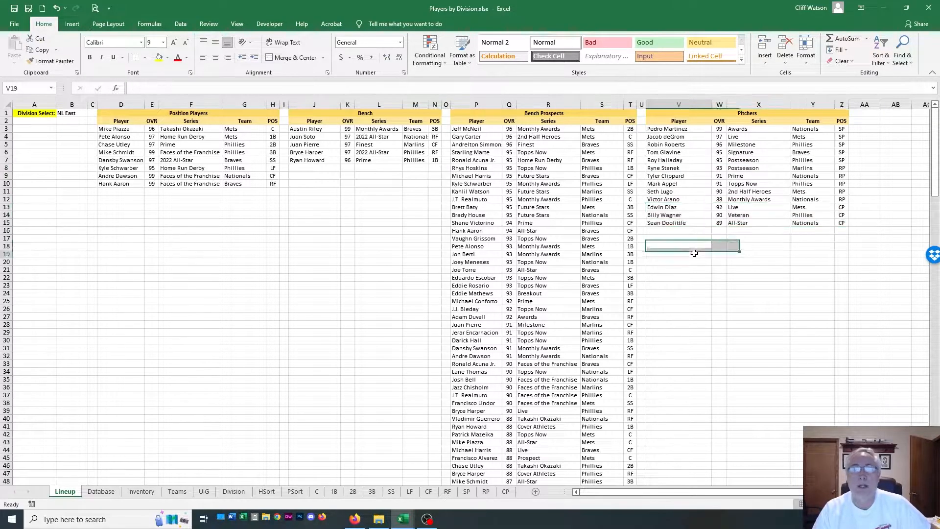
{"action": "left_click", "coordinate": [256, 233]}
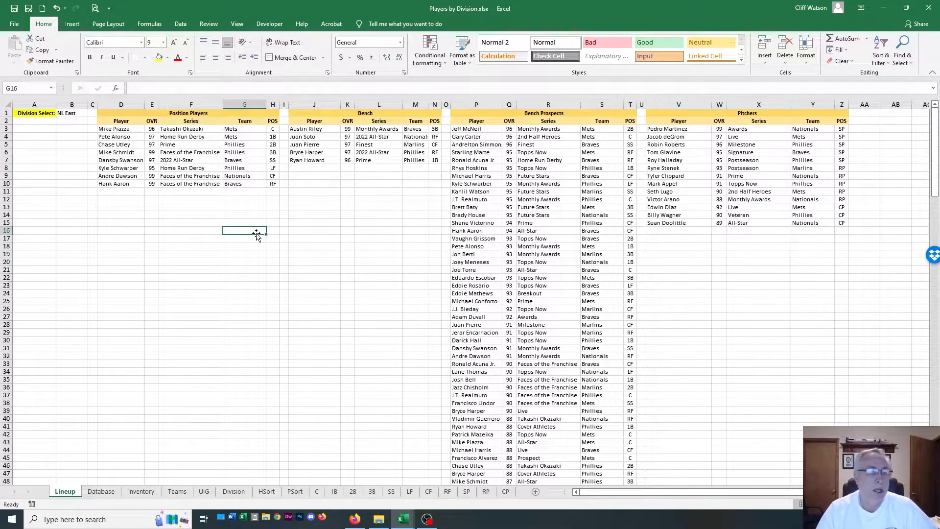